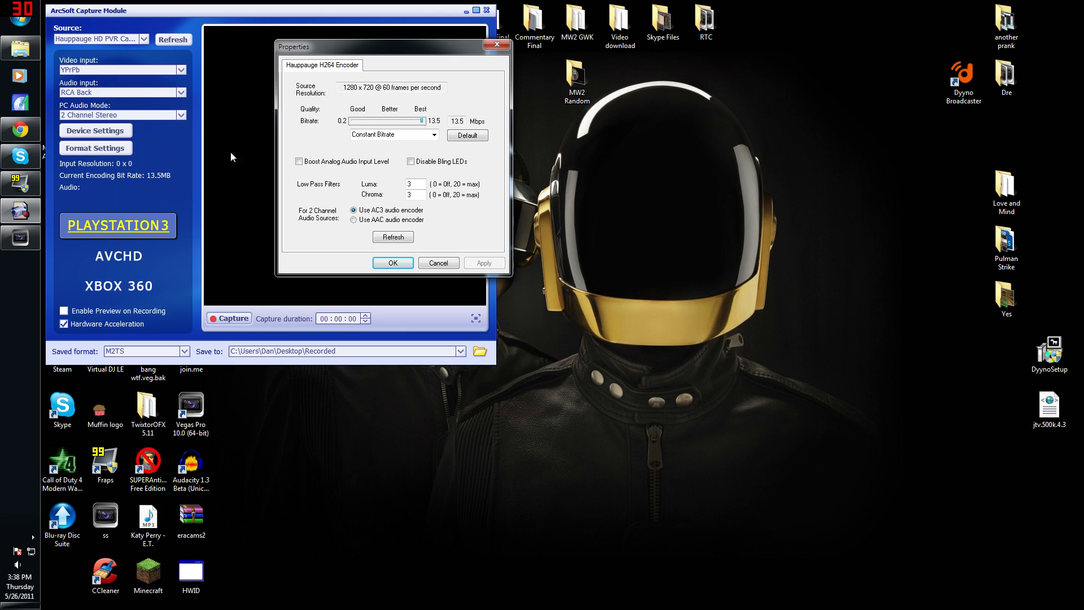
Check the bitrate mode choices in the Hauppauge H264 Encoder properties
left_click(64, 311)
left_click(434, 136)
left_click(433, 137)
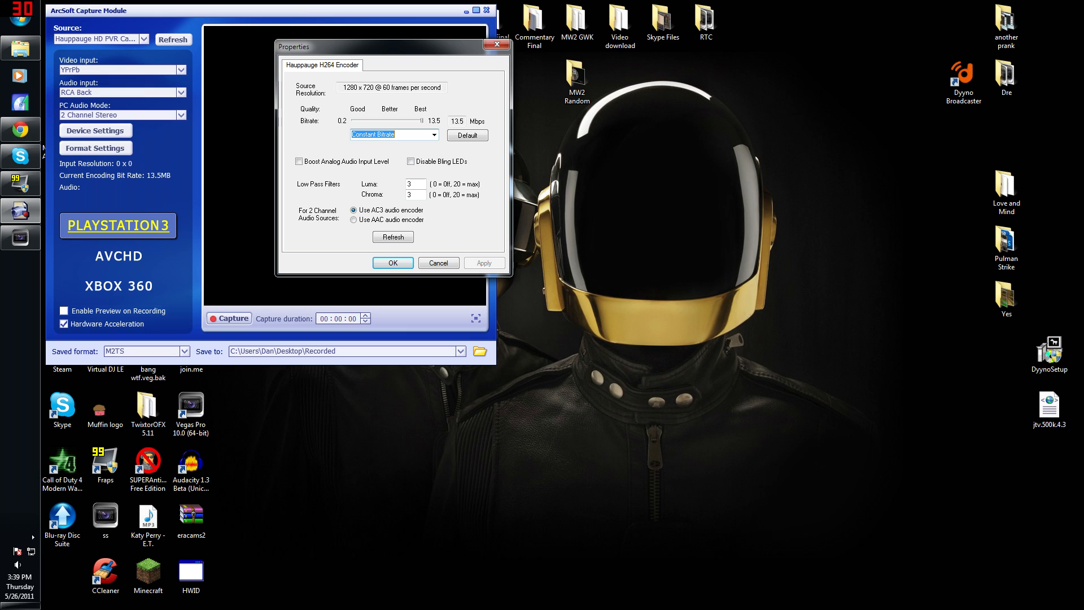
Switch from the capture module to Vegas Pro, maximize its window and enlarge the preview area above the timeline
right_click(20, 210)
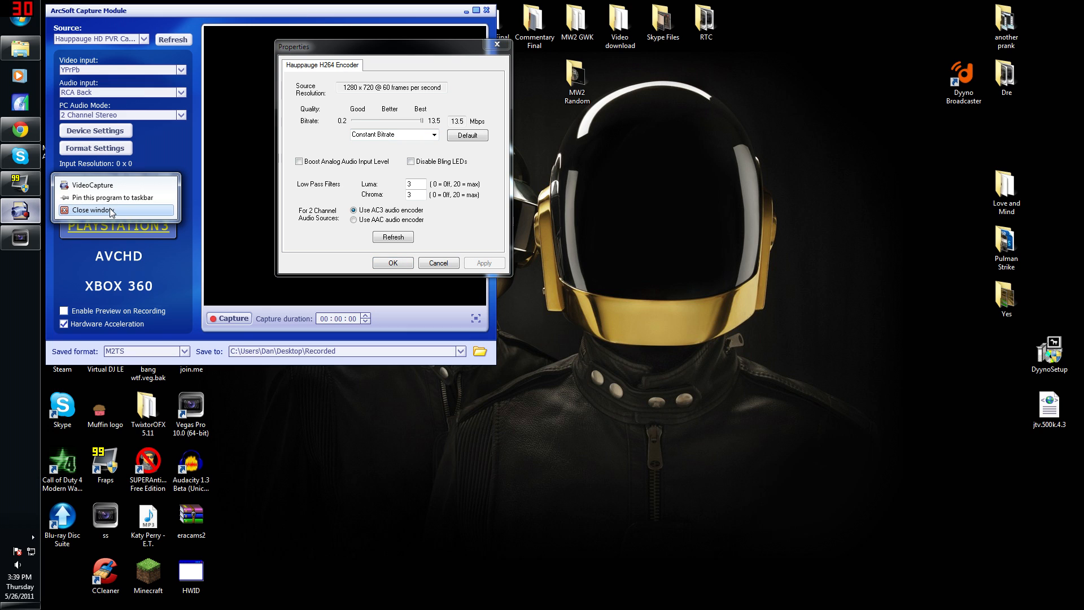
left_click(92, 209)
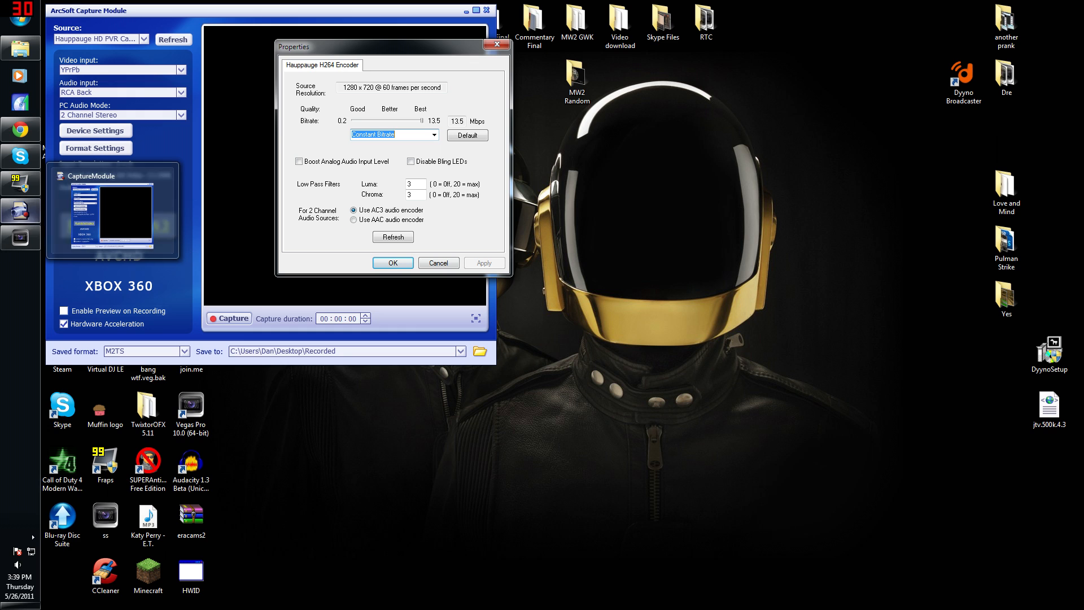
left_click(20, 238)
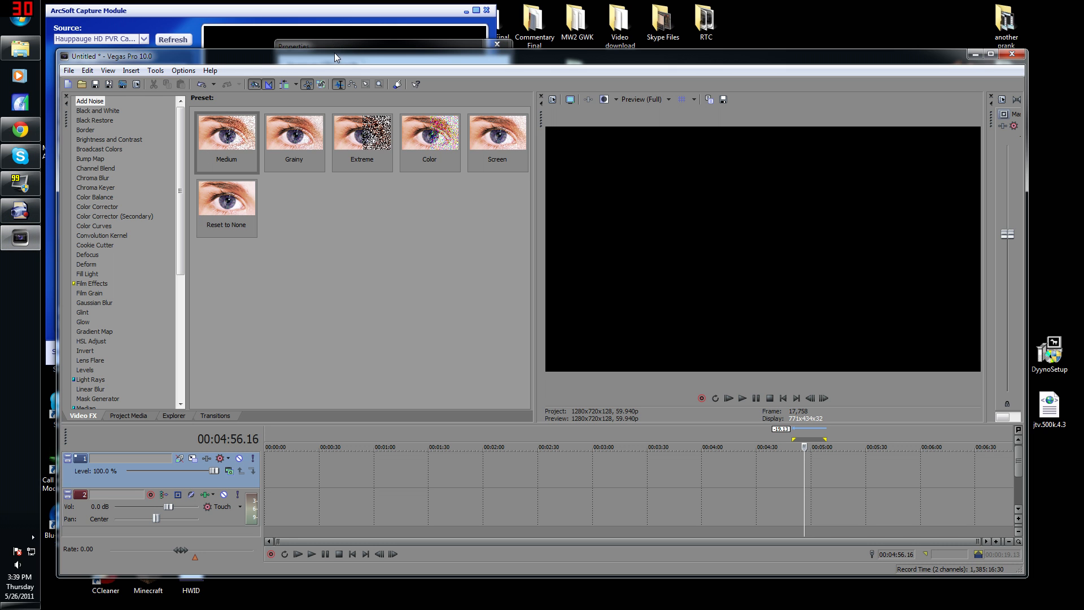
left_click_drag(336, 60, 341, 26)
left_click(995, 19)
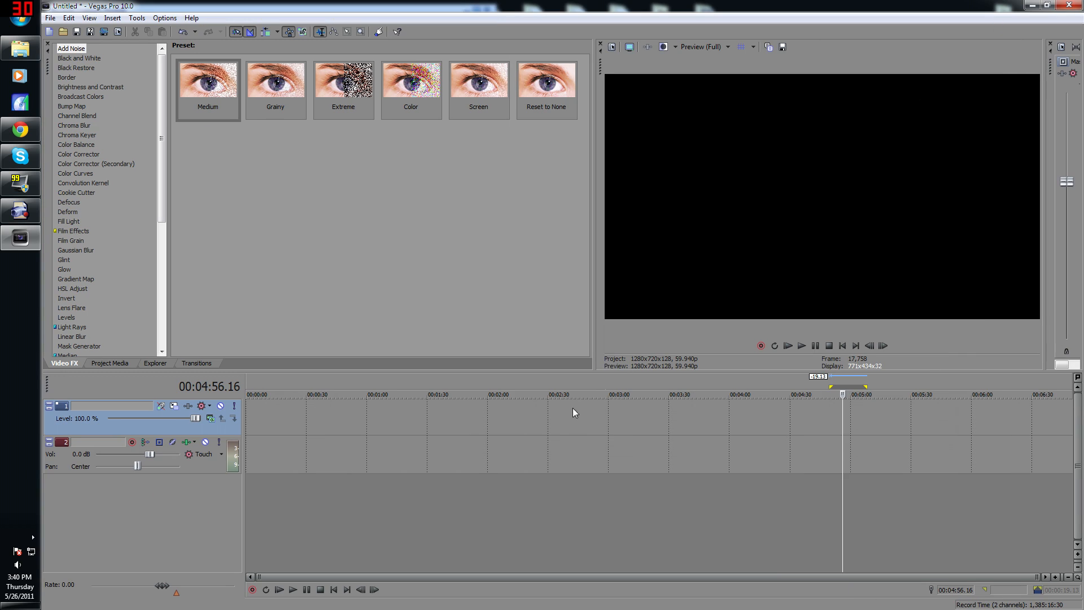
left_click_drag(597, 371, 596, 433)
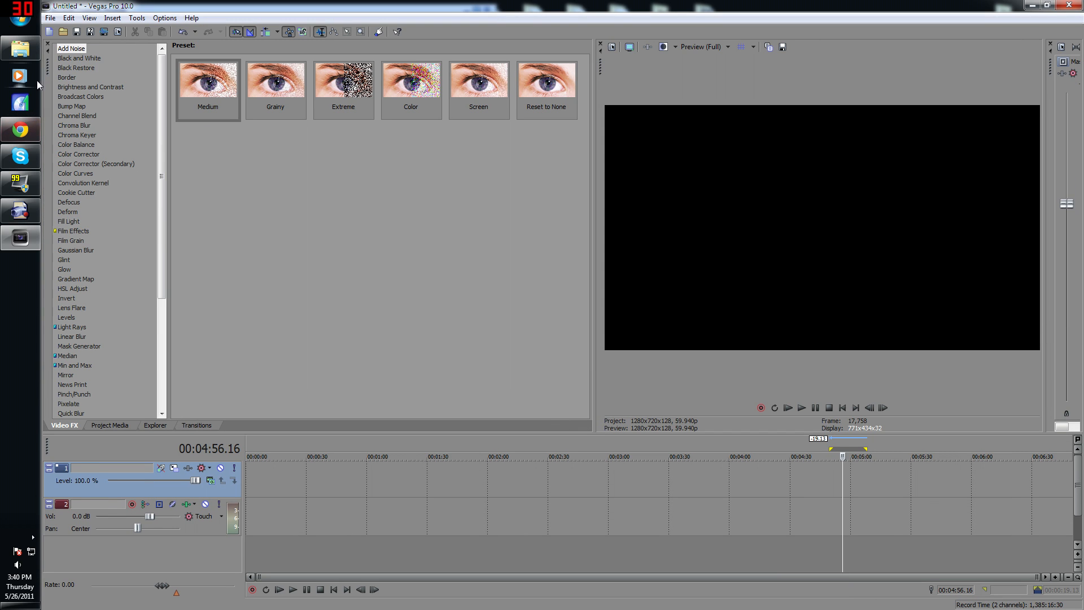
Start a new project without saving the changes to the untitled one
left_click(29, 51)
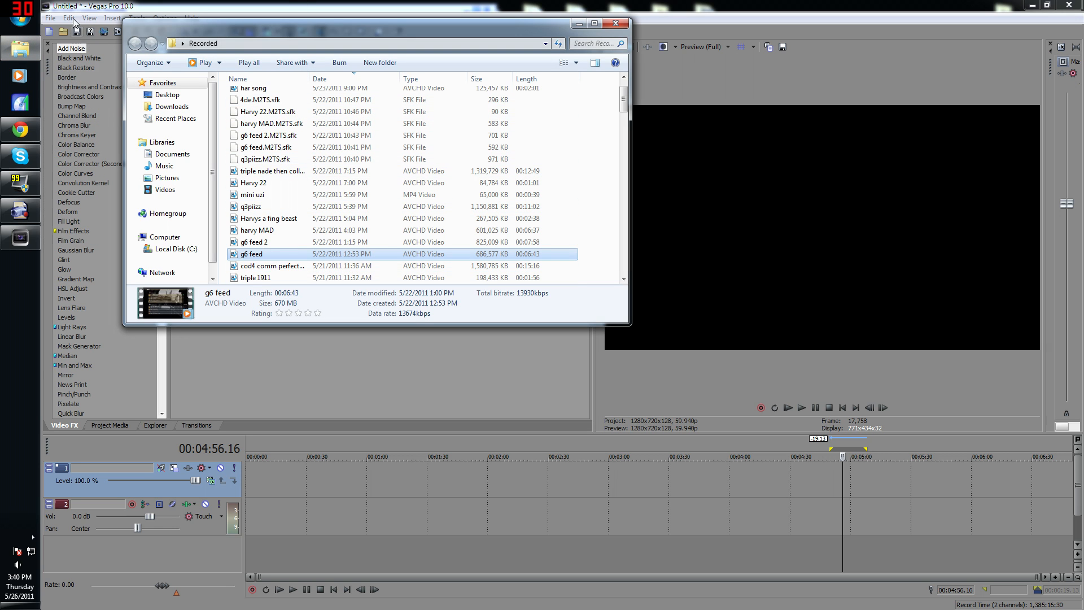
left_click(50, 17)
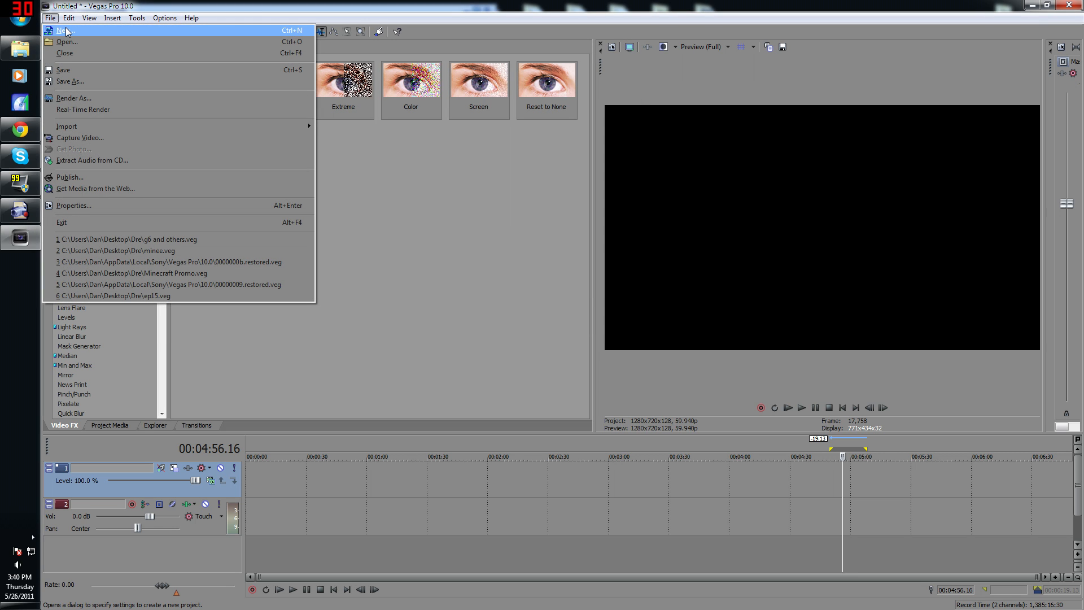
left_click(66, 31)
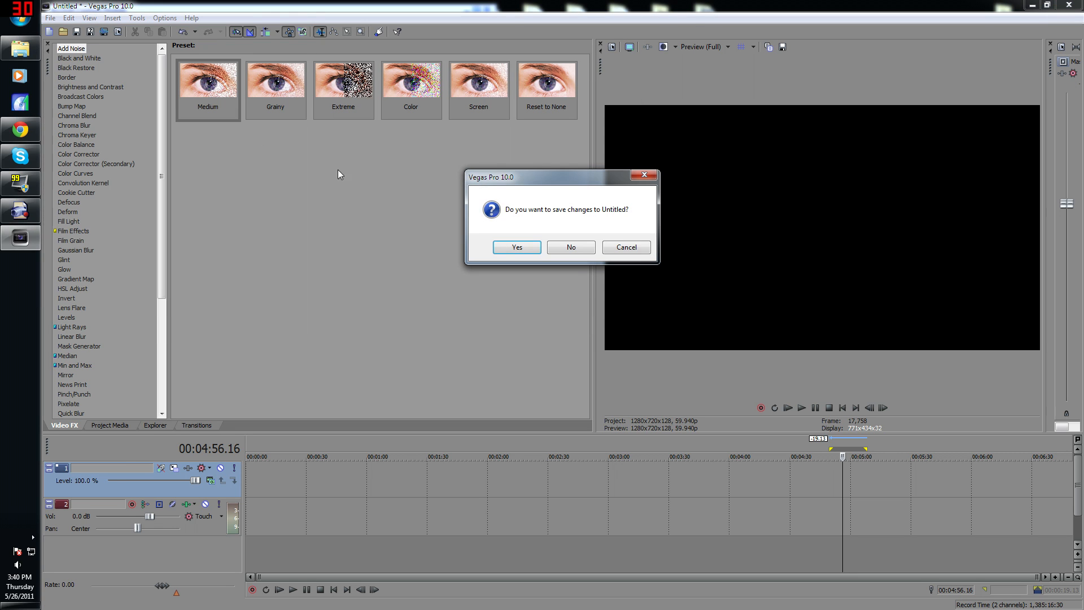
left_click(562, 247)
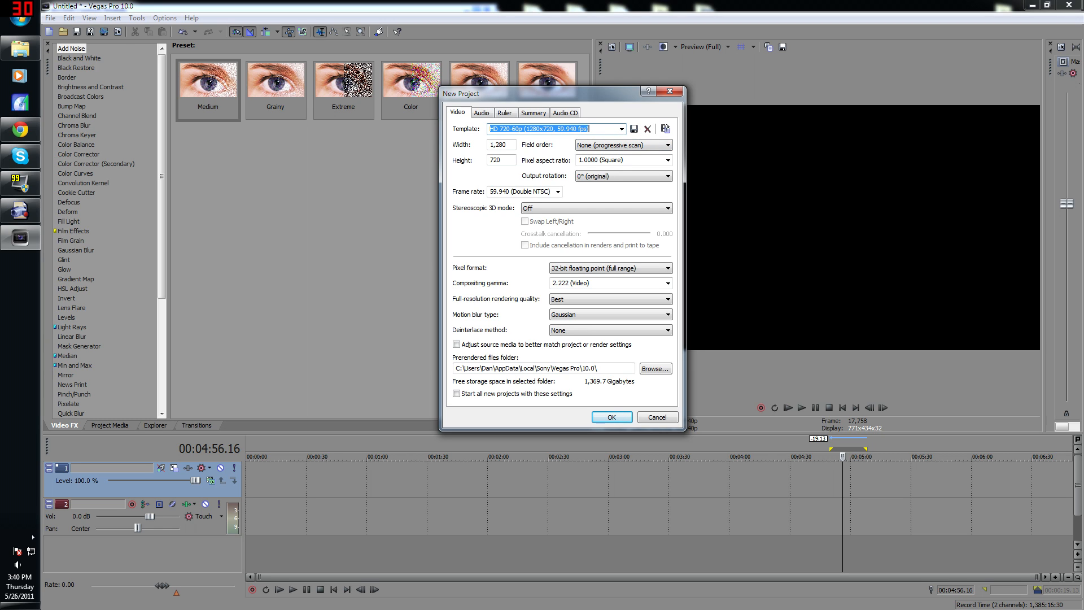
Match the new project's video settings to the deagggg clip in the Recorded folder on the Desktop
left_click(594, 130)
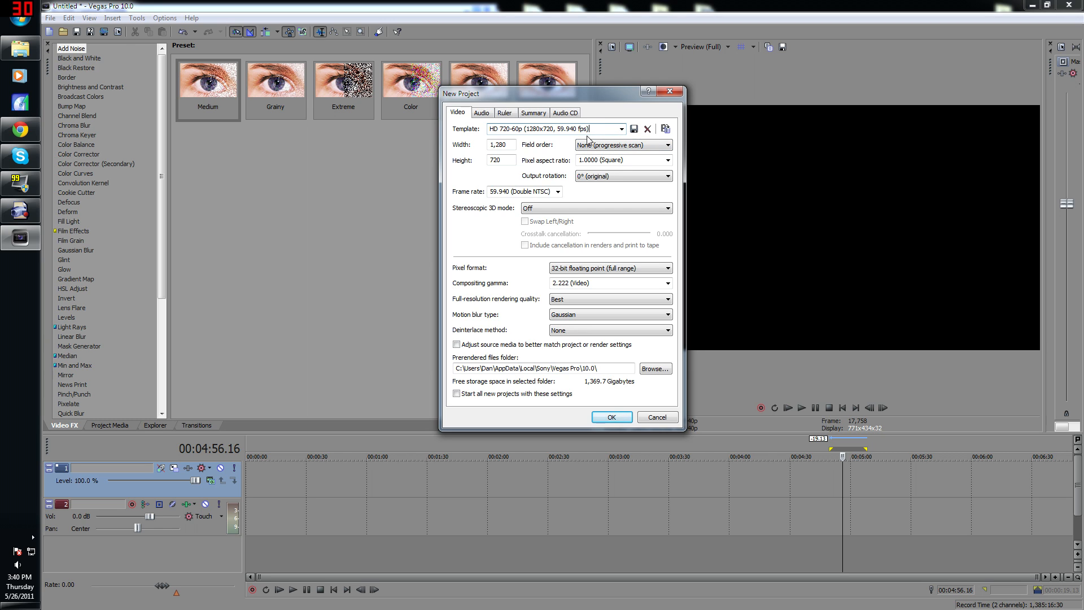
left_click(665, 129)
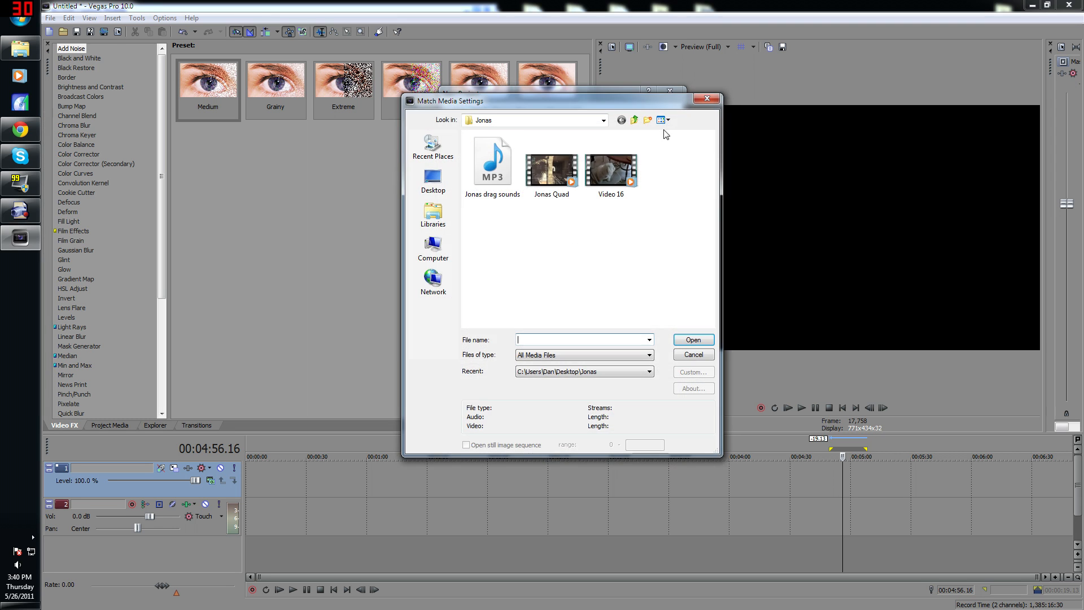
left_click(446, 181)
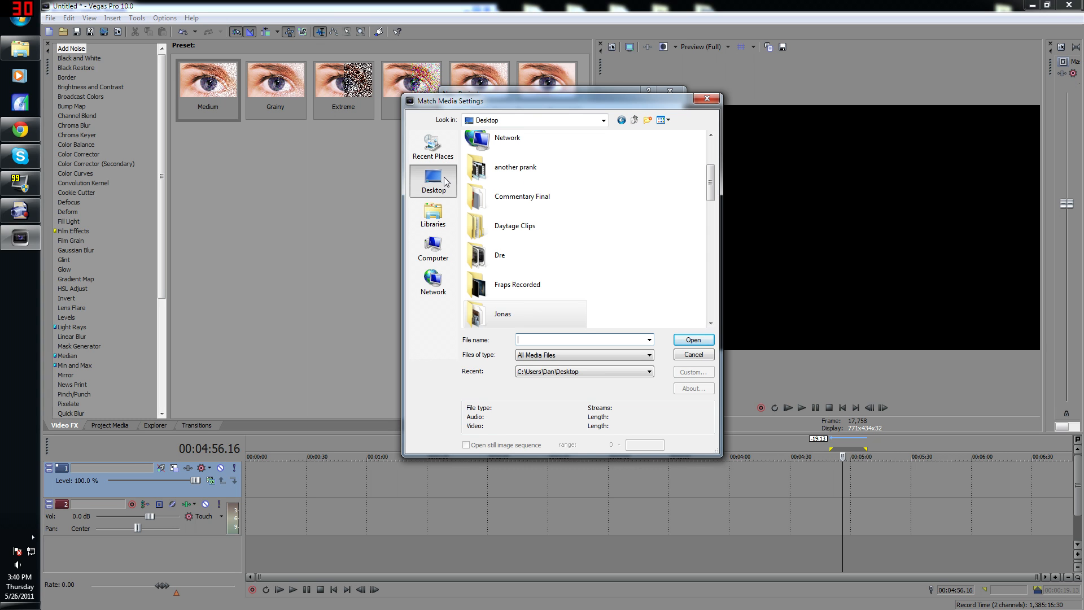
scroll(626, 228, "down", 10)
scroll(624, 230, "up", 3)
scroll(556, 226, "up", 3)
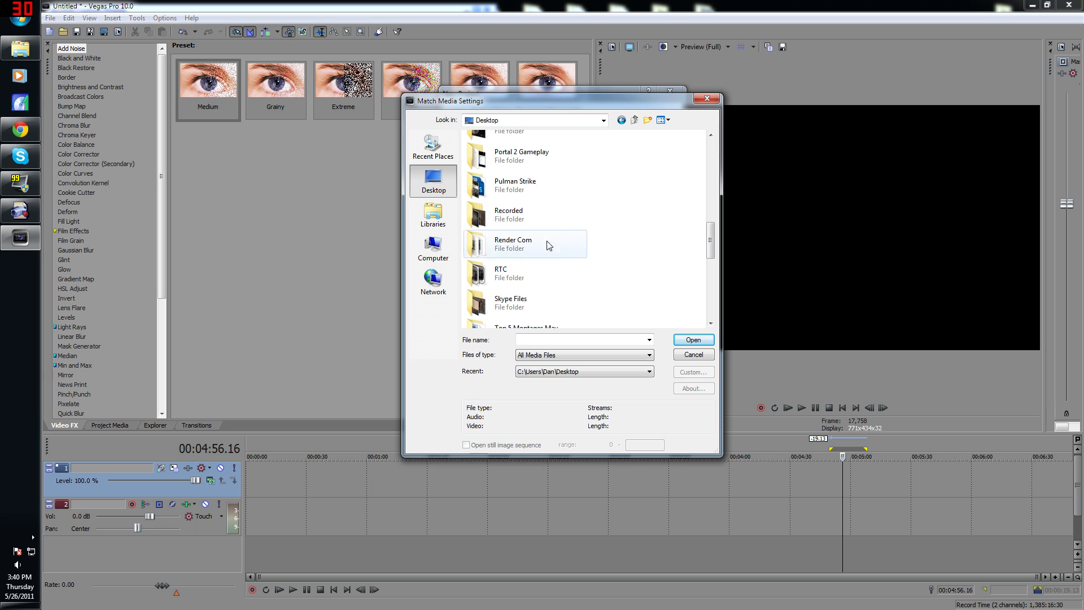
left_click(514, 214)
double_click(513, 215)
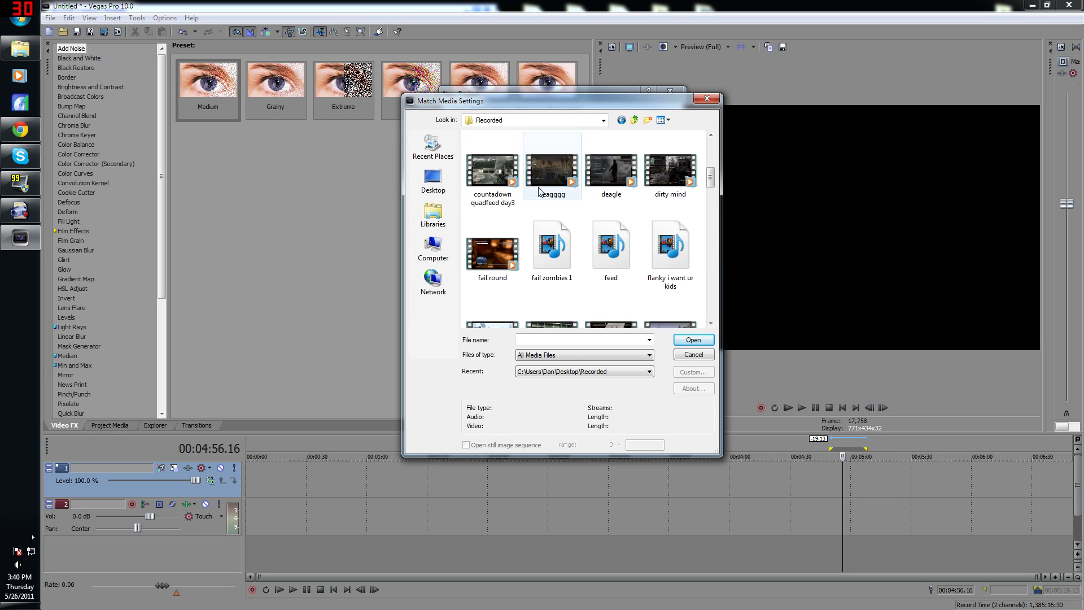
left_click(546, 168)
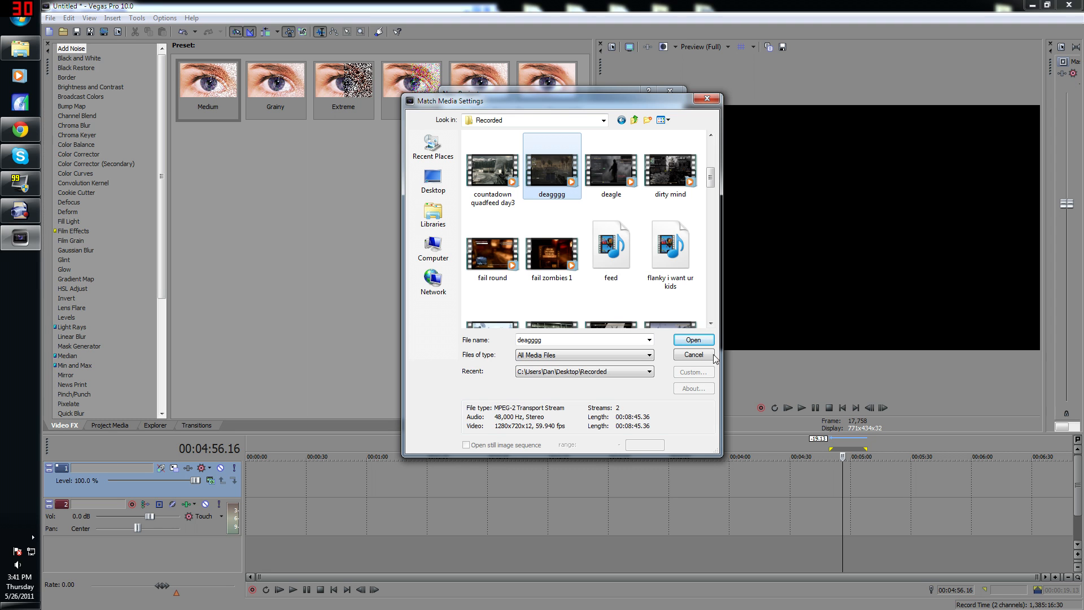
left_click(693, 340)
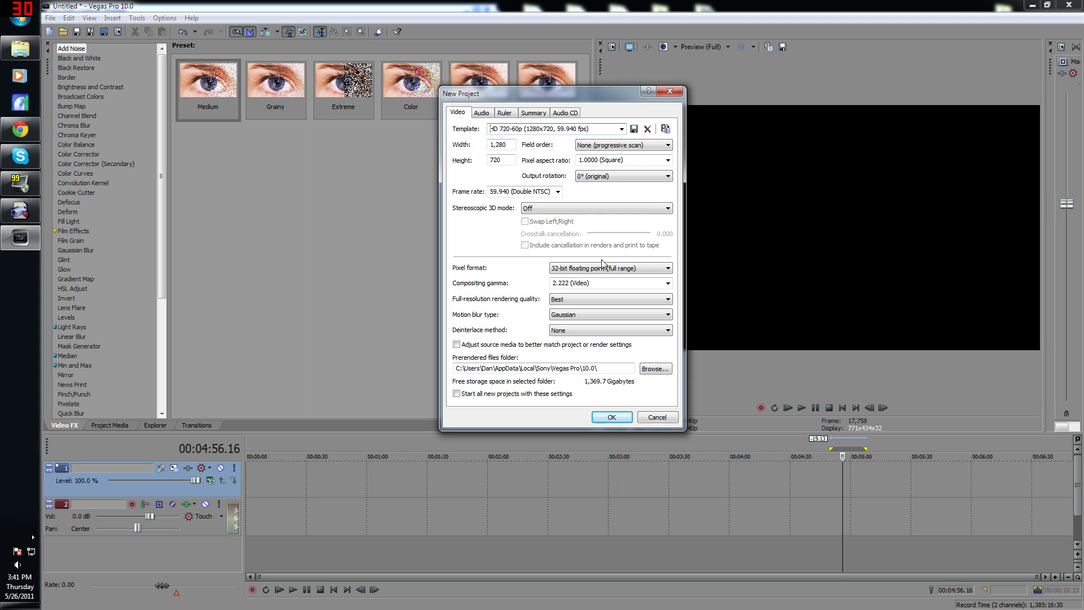
Set the project's pixel format to 32-bit floating point (full range) and the compositing gamma to 2.222 (Video)
left_click(619, 271)
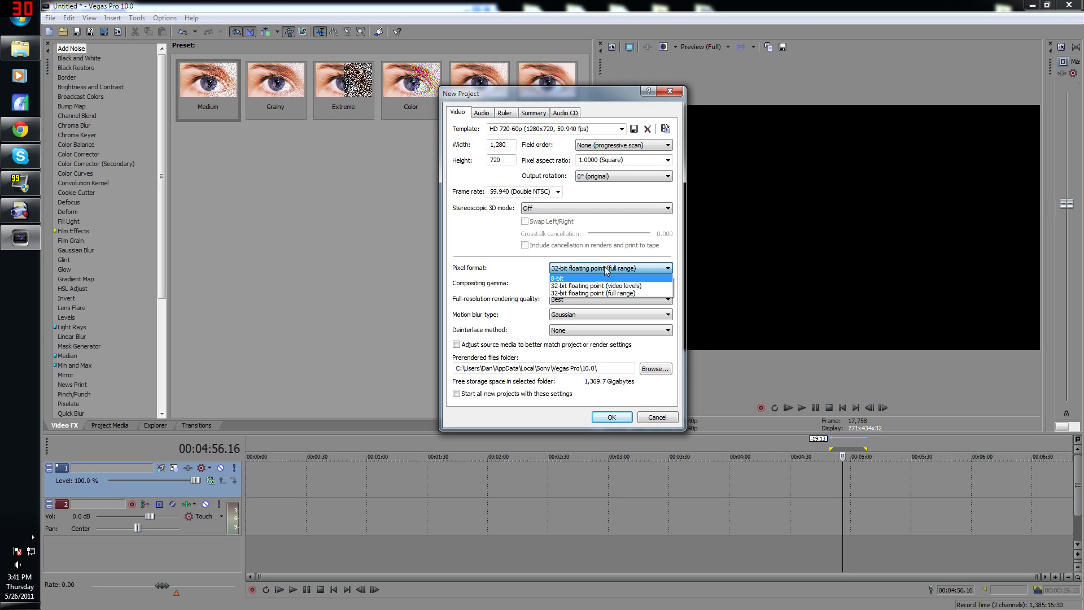
left_click(643, 278)
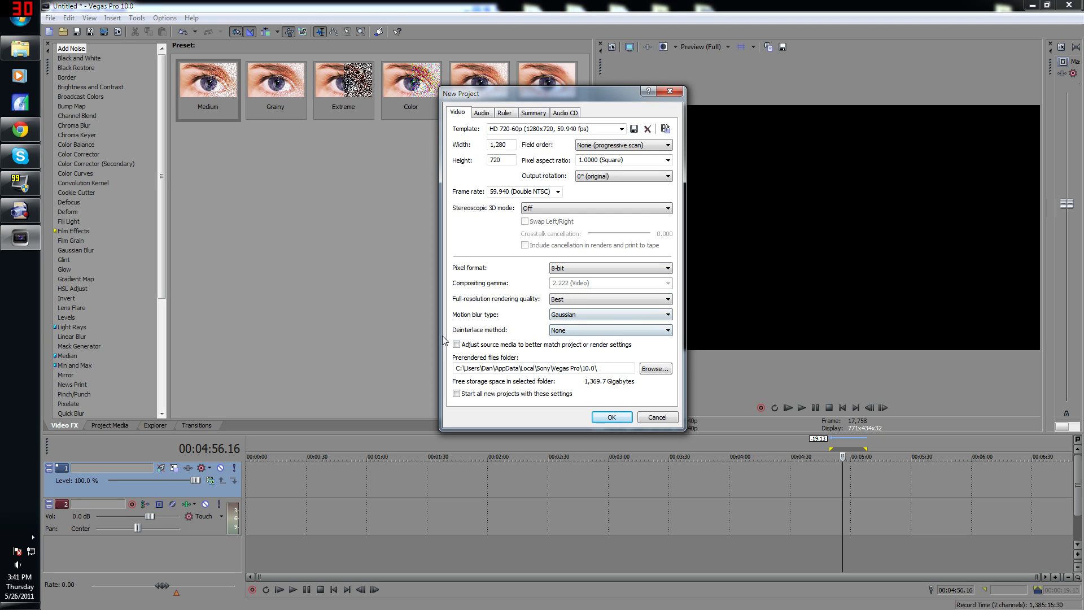
left_click(583, 271)
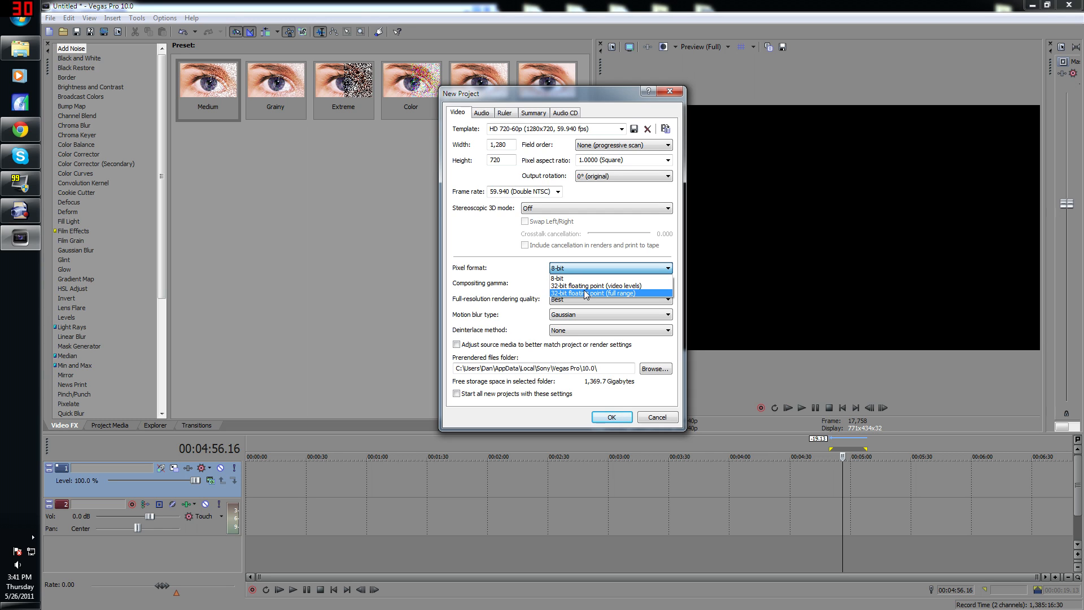
left_click(585, 293)
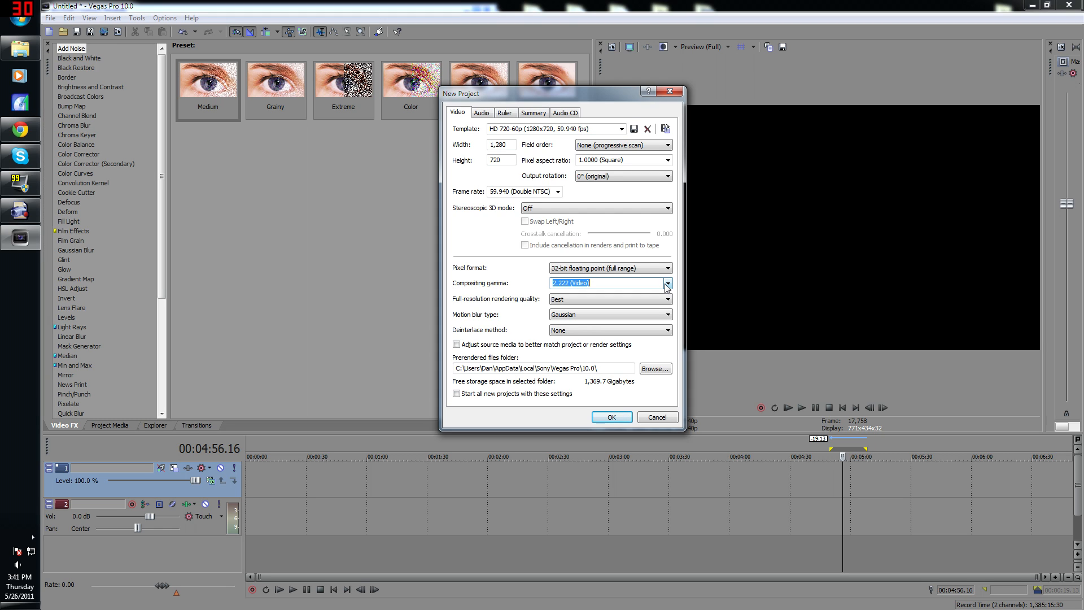
left_click(667, 284)
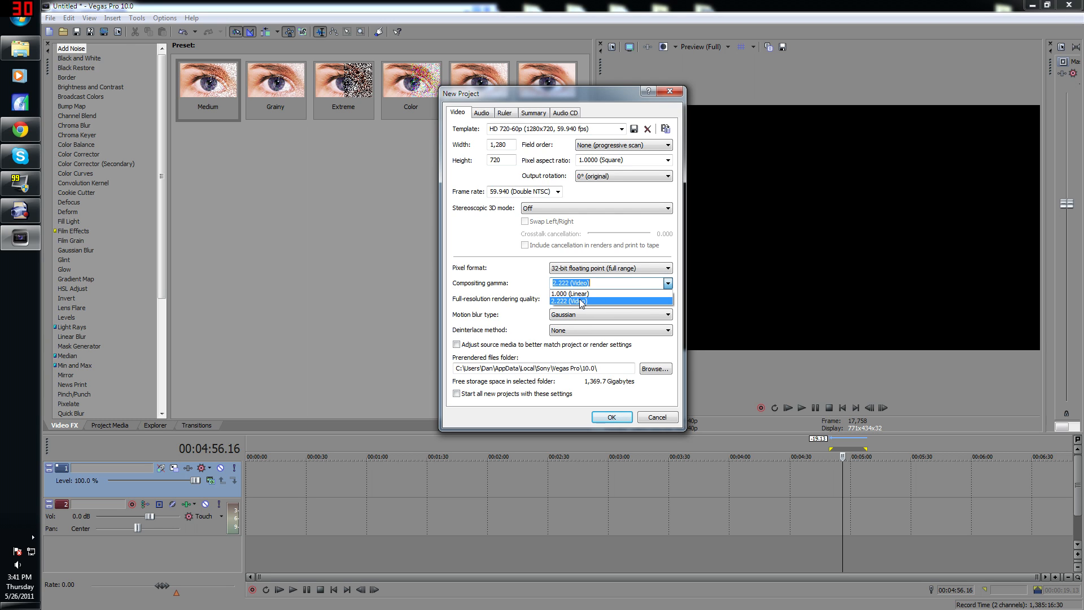
left_click(597, 303)
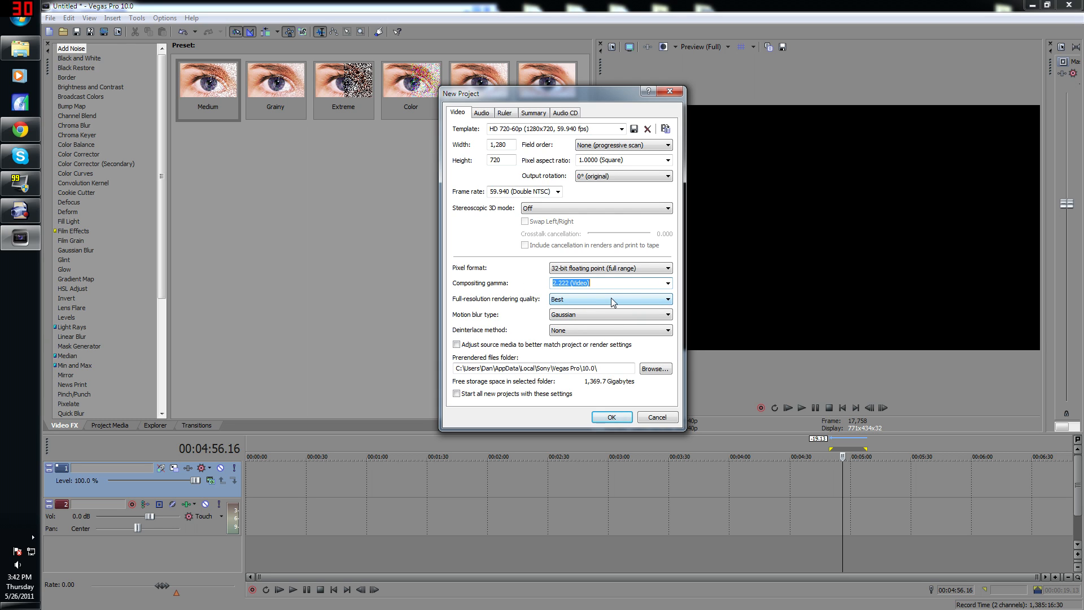
Use Best rendering quality, Gaussian motion blur and no deinterlacing, and start all new projects with these settings
left_click(602, 284)
left_click(655, 303)
left_click(654, 303)
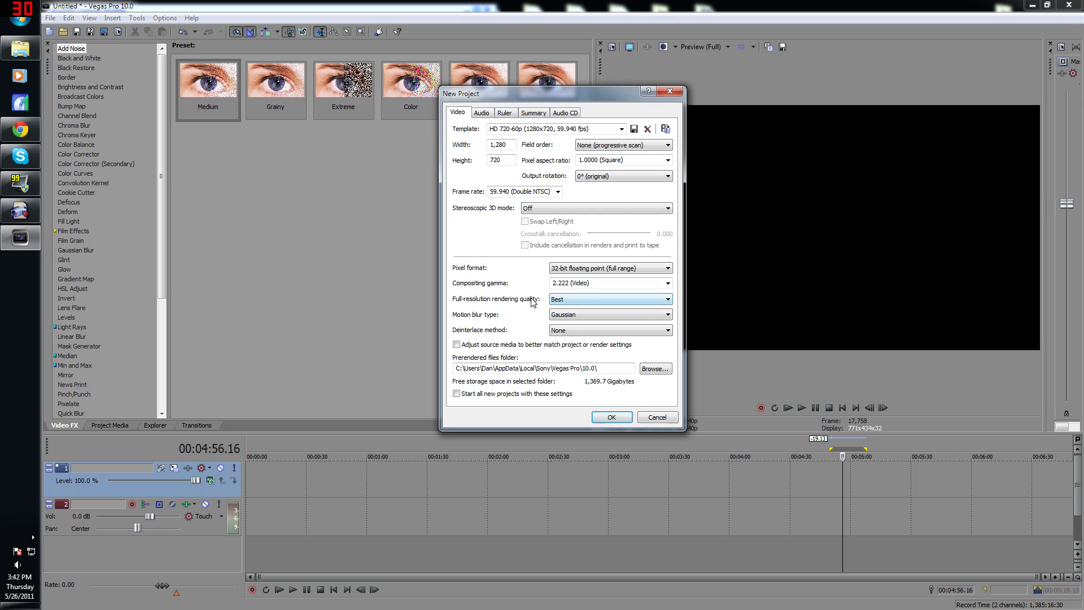
left_click(593, 316)
left_click(591, 317)
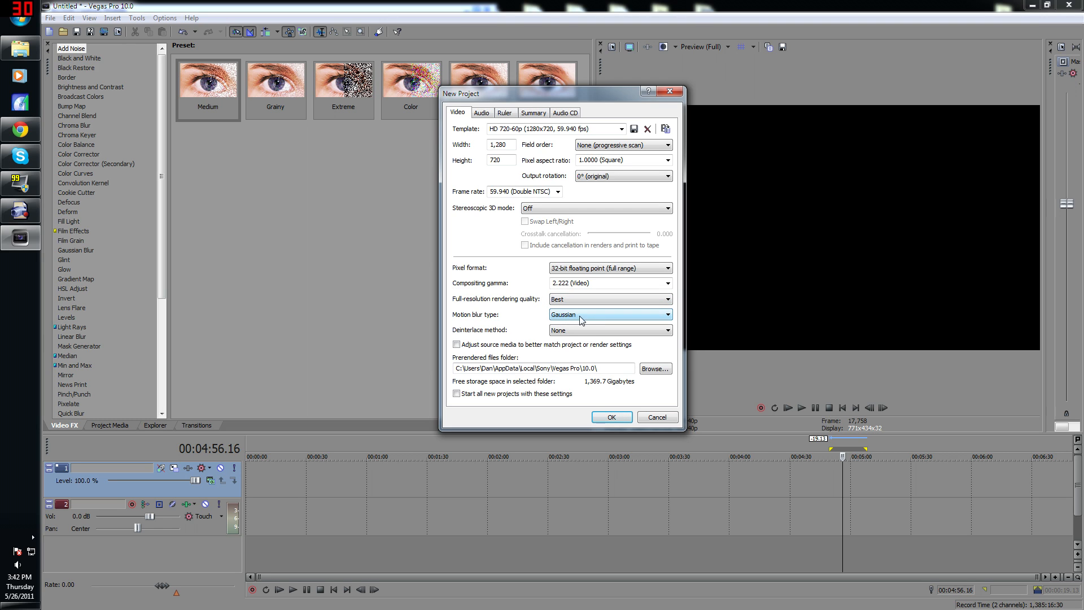
left_click(559, 331)
left_click(559, 331)
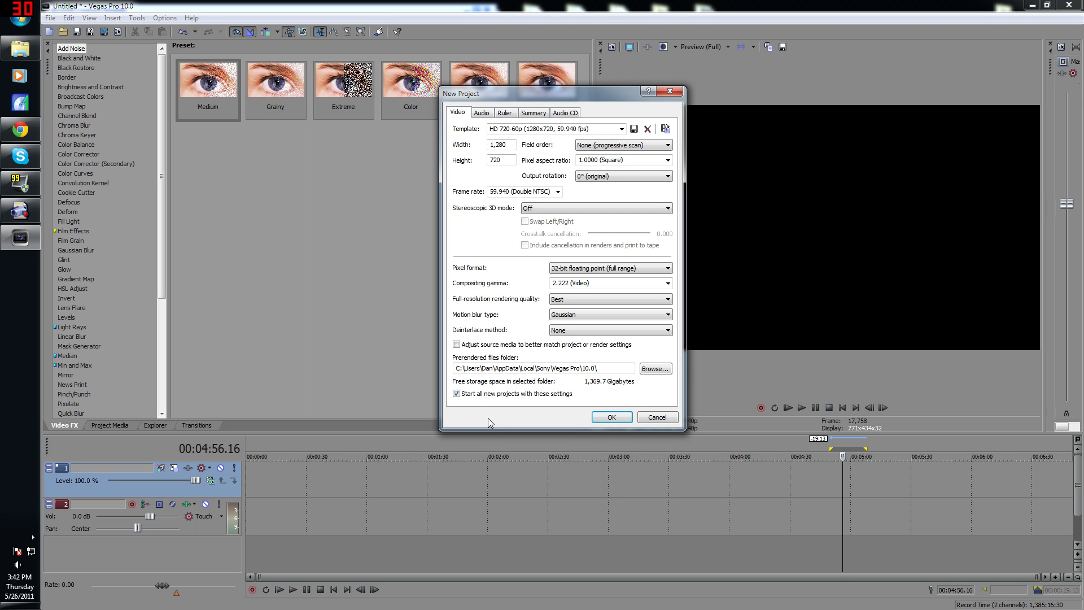
Review the new project's audio settings and create the project
left_click(480, 113)
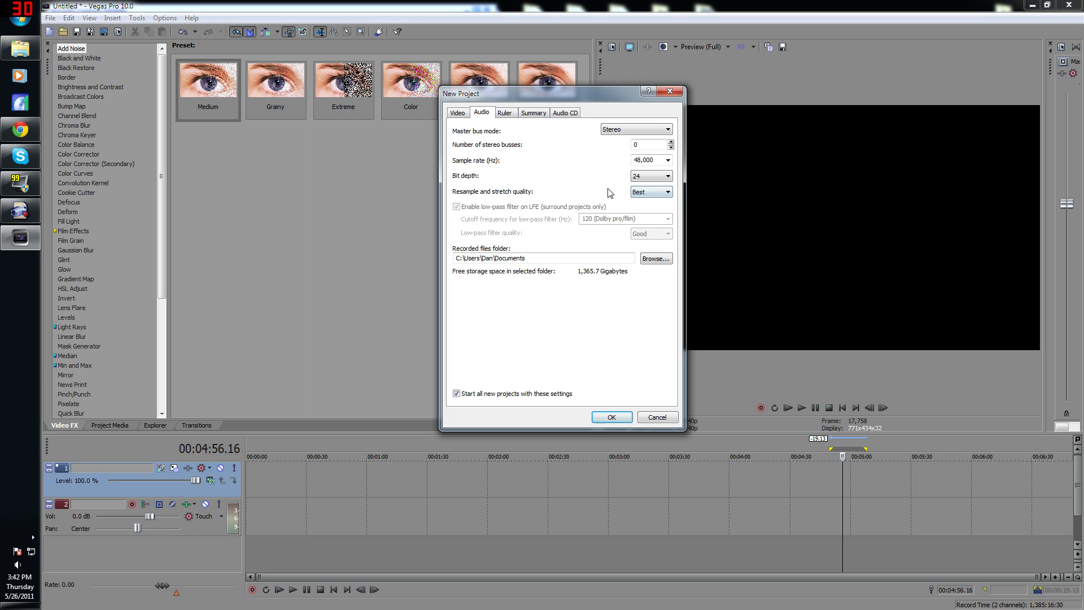
left_click(458, 113)
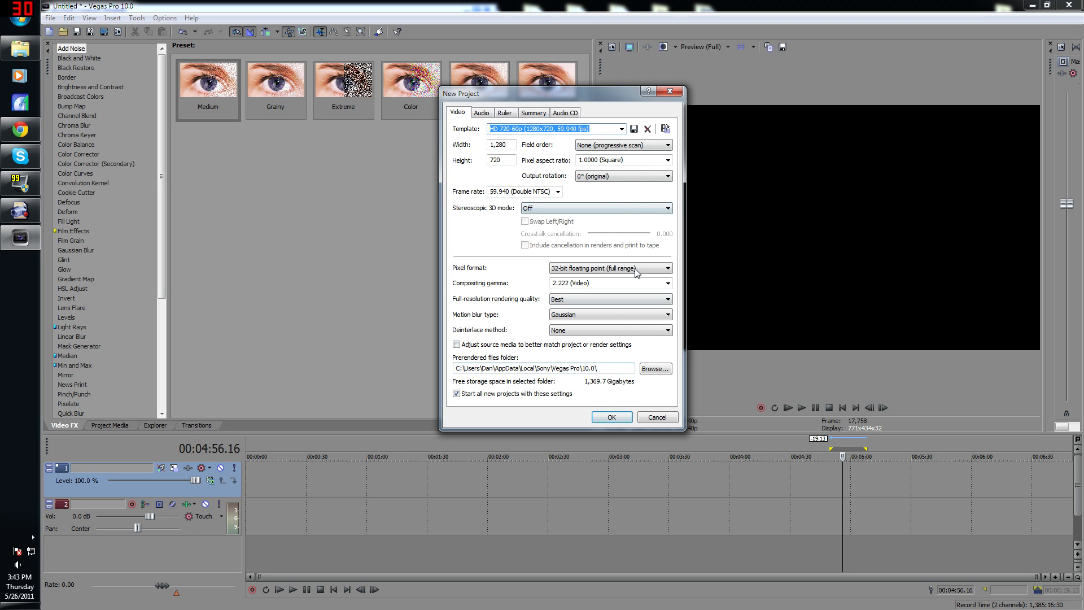
left_click(614, 417)
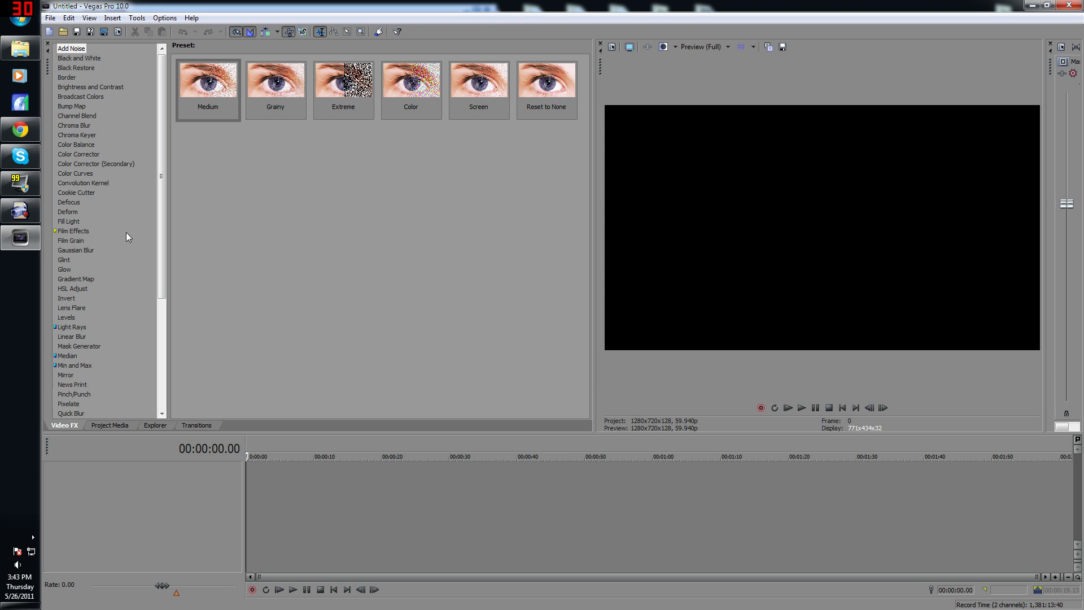
Add the g6 feed video from the Recorded folder to the start of the empty timeline
left_click(21, 49)
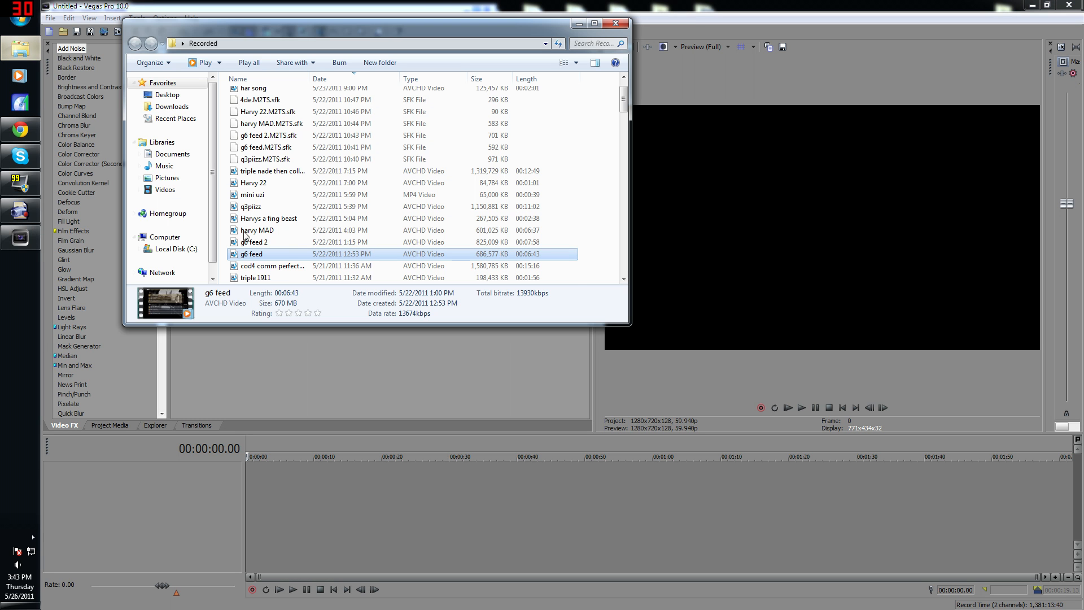
left_click_drag(256, 480, 257, 480)
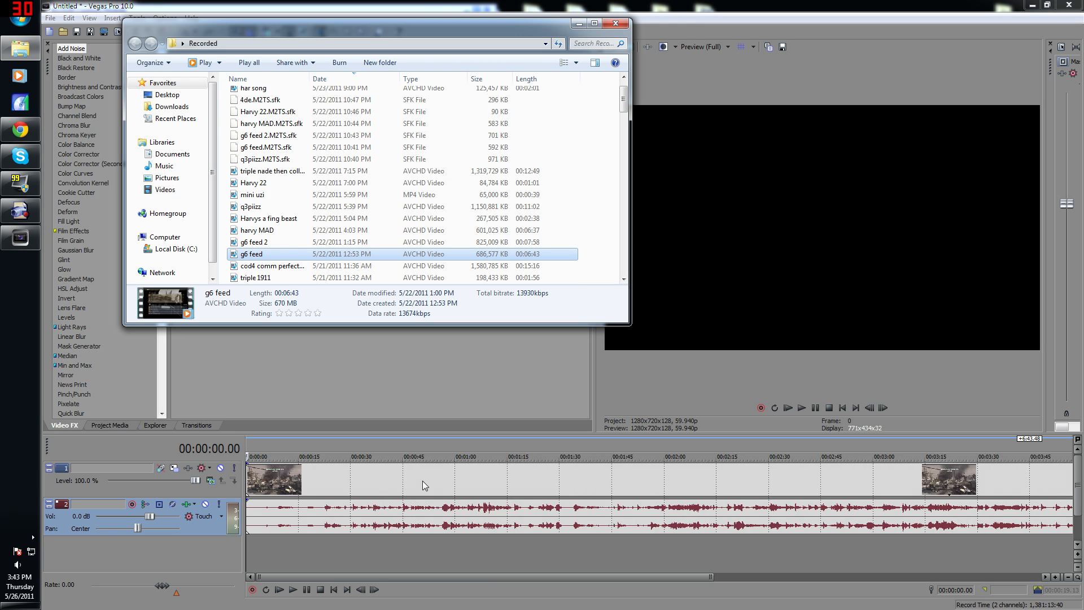
Preview frames of the g6 feed clip at about 4:11 and between about 6:12 and 6:24
left_click(751, 478)
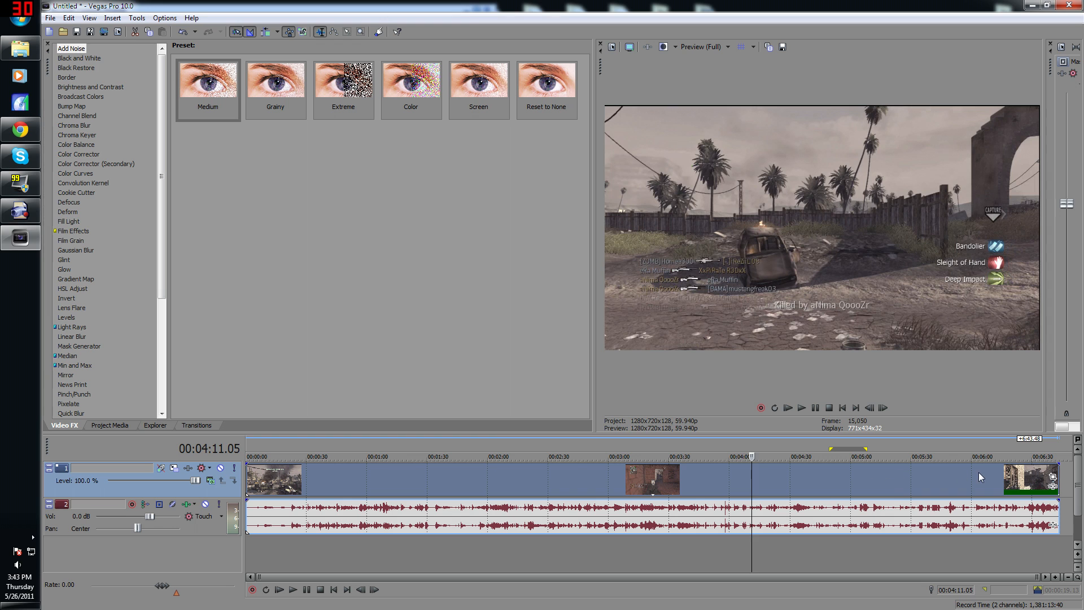
left_click(997, 478)
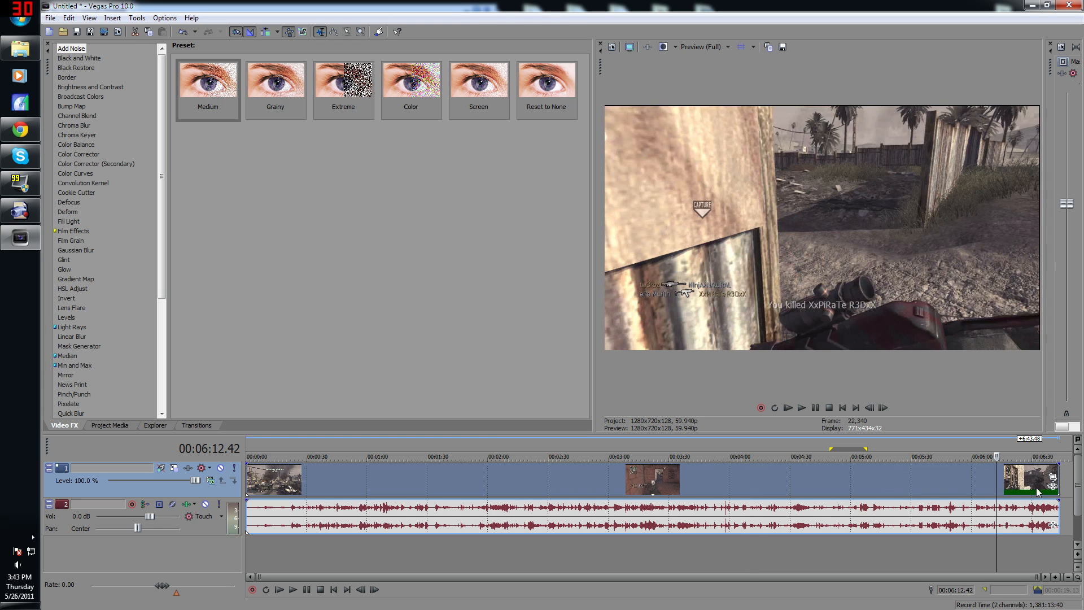
left_click(1000, 487)
left_click(1008, 484)
left_click(1019, 481)
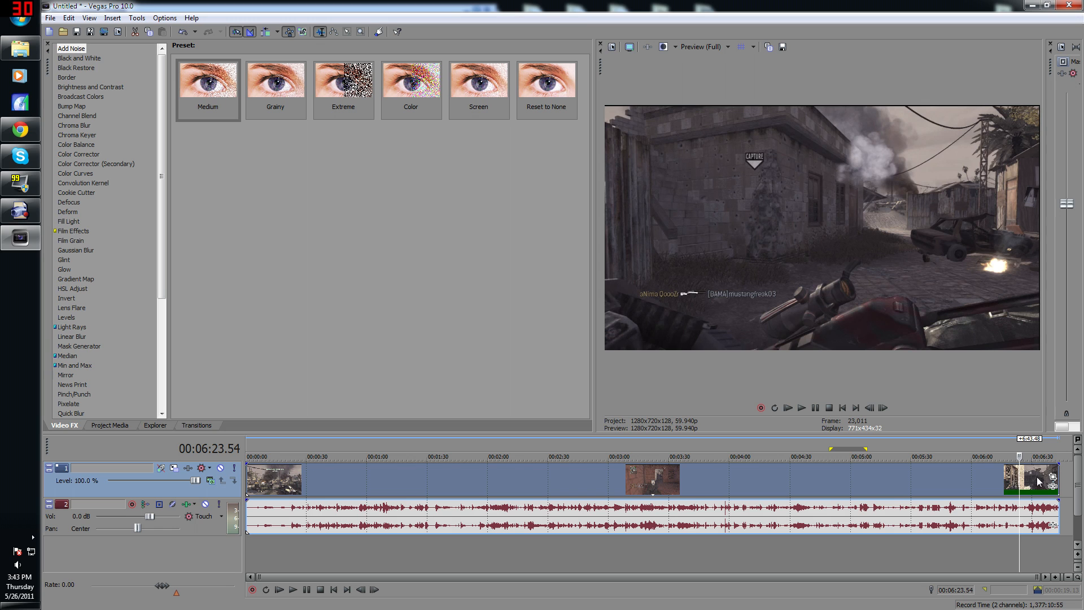
left_click(1021, 481)
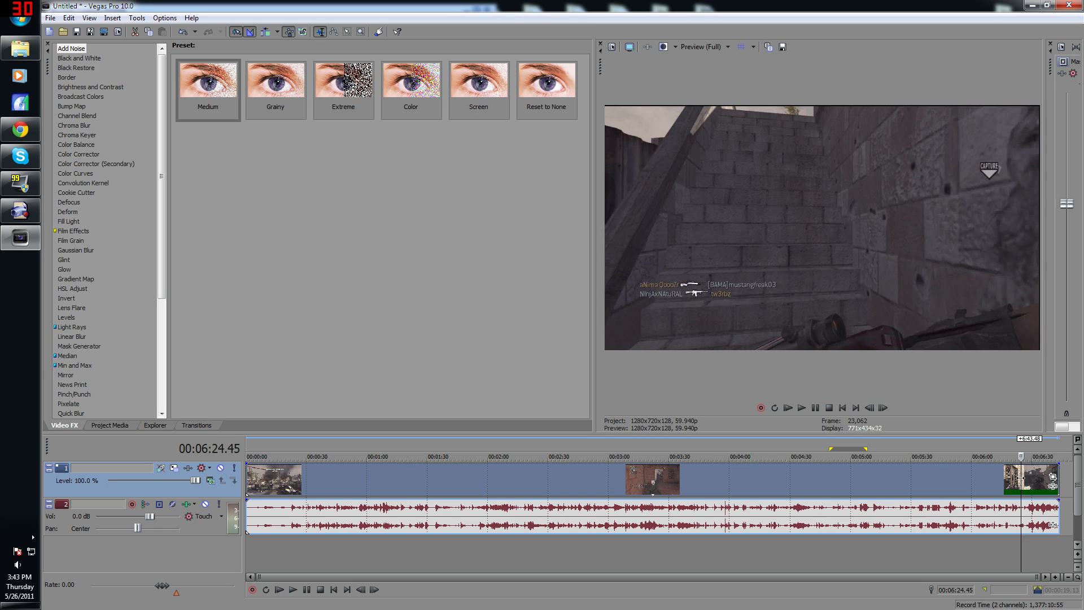
Split the g6 feed clip at 6:24.45, delete the part before the split, and move the remainder to about 1:24
key("s")
left_click(972, 482)
key("Delete")
left_click_drag(1031, 475, 427, 484)
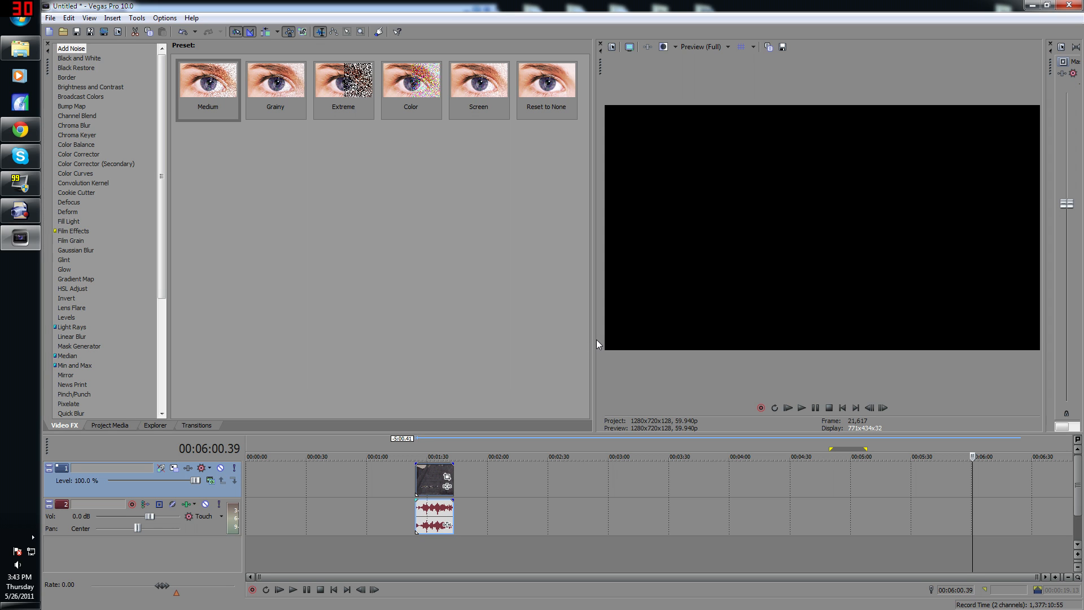
Enlarge the video preview area and show the clip's frame at about 1:30
left_click_drag(595, 339, 433, 340)
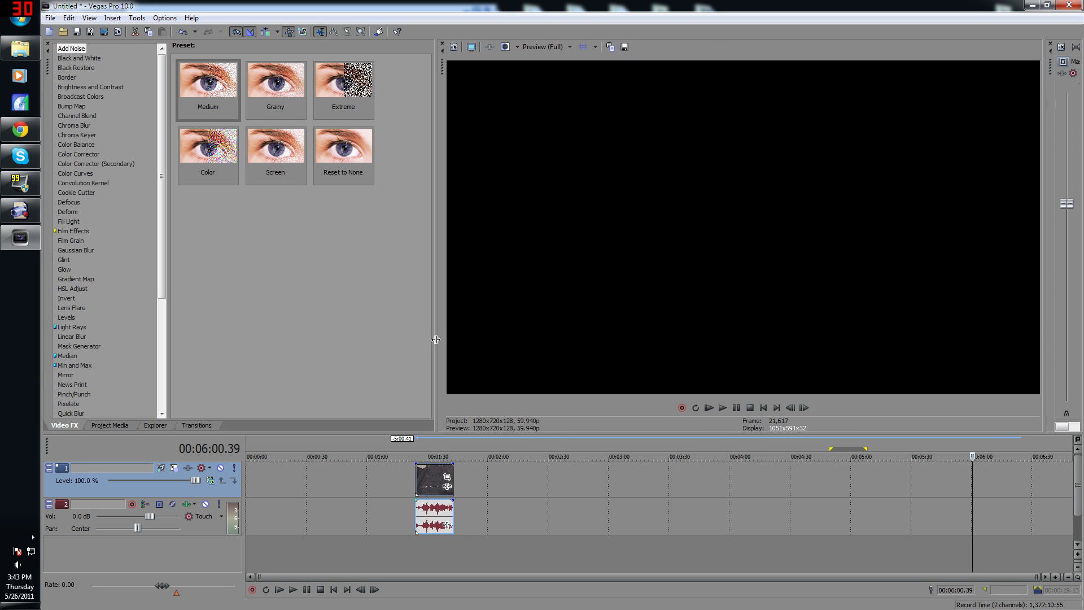
left_click(426, 483)
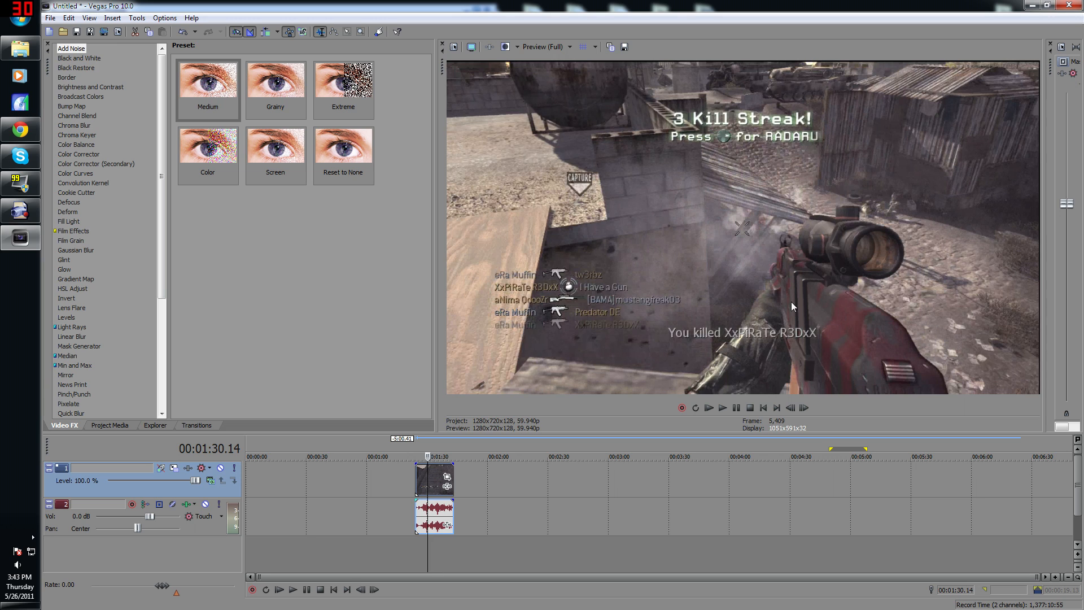
Open the pan/crop settings of the g6 feed clip and set Maintain aspect ratio to No
left_click(447, 478)
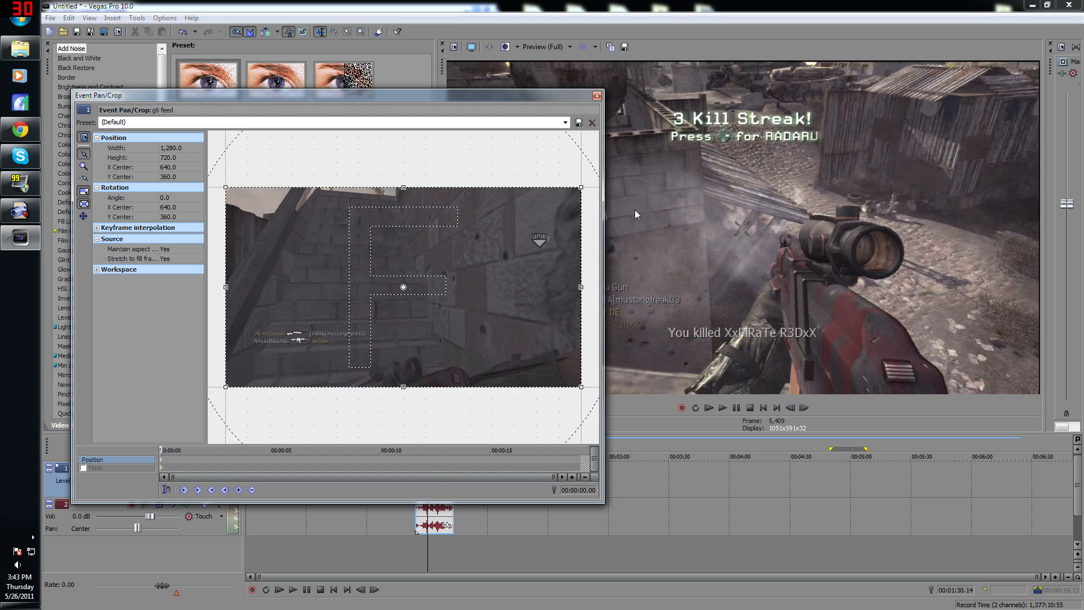
left_click(167, 249)
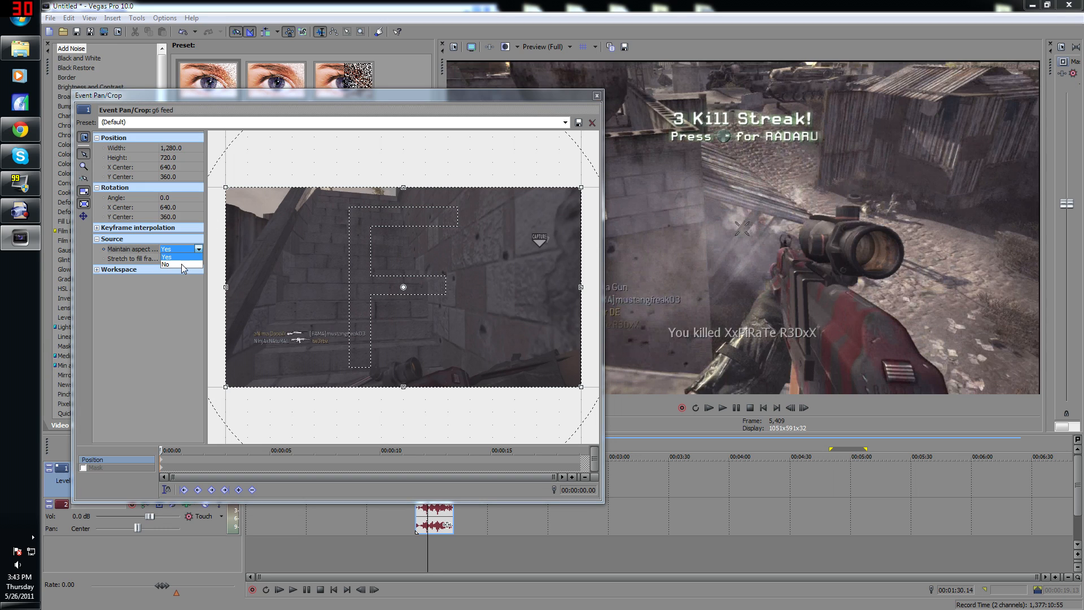
left_click(176, 262)
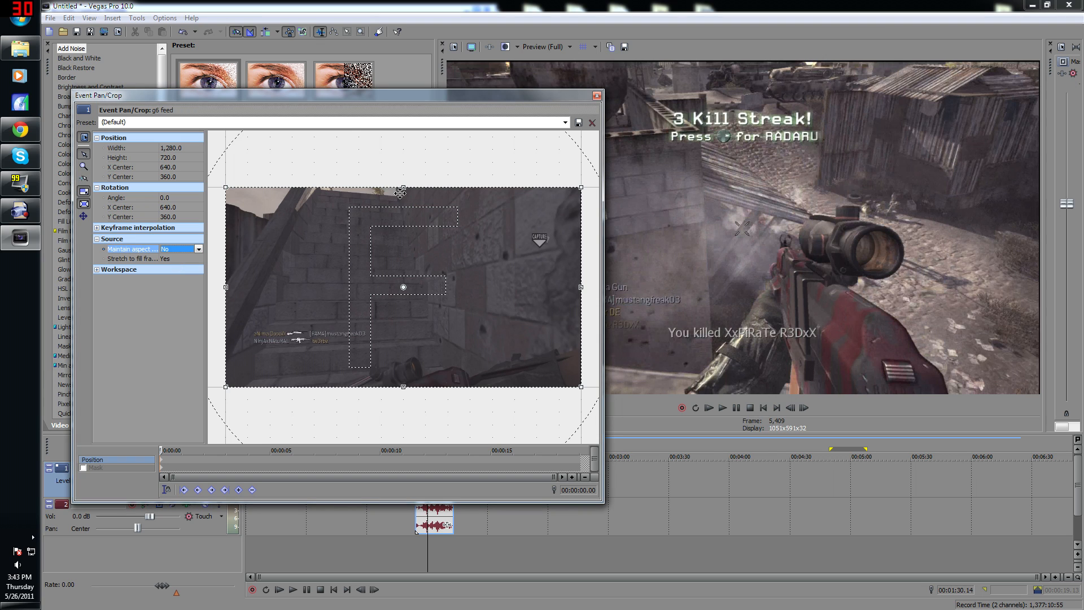
key("super")
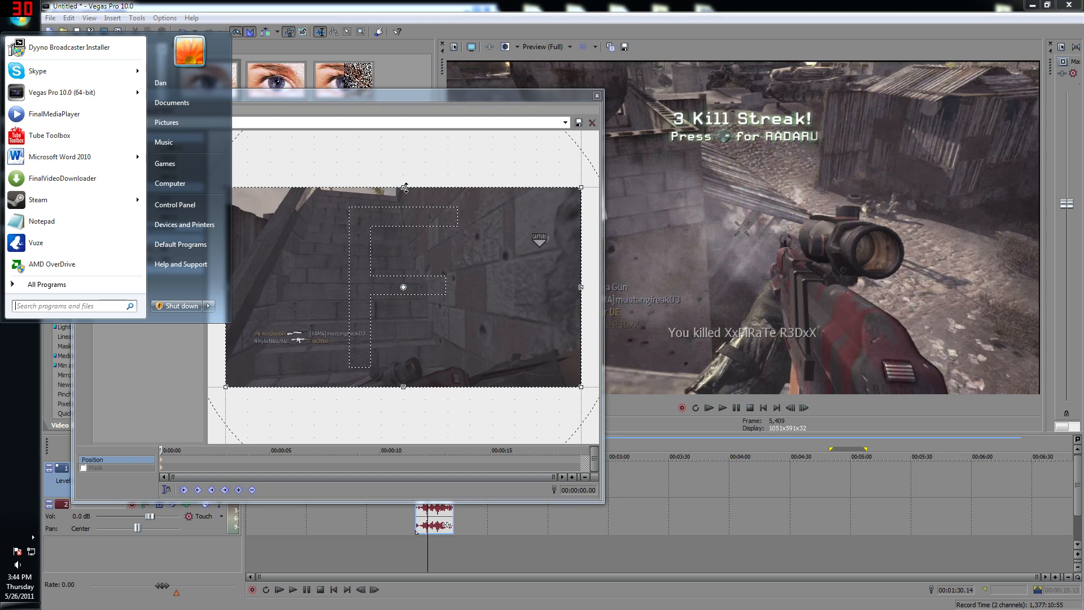
left_click(351, 374)
scroll(385, 220, "up", 3)
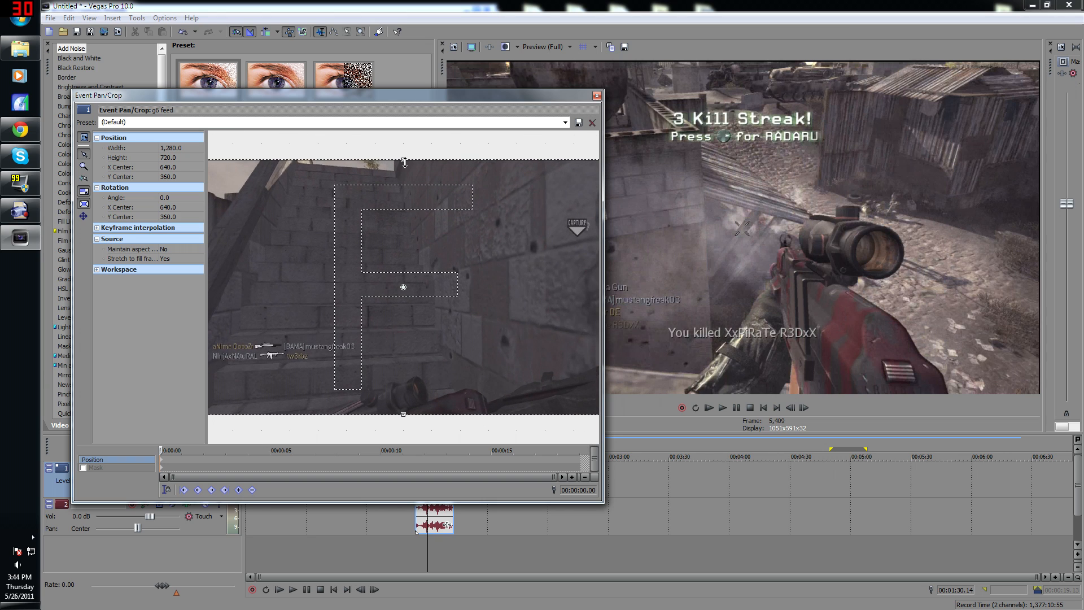
Crop the clip's frame slightly around its centre to about 1,271 by 715 and save the crop as a preset named Crop Correct
left_click_drag(405, 163, 404, 163)
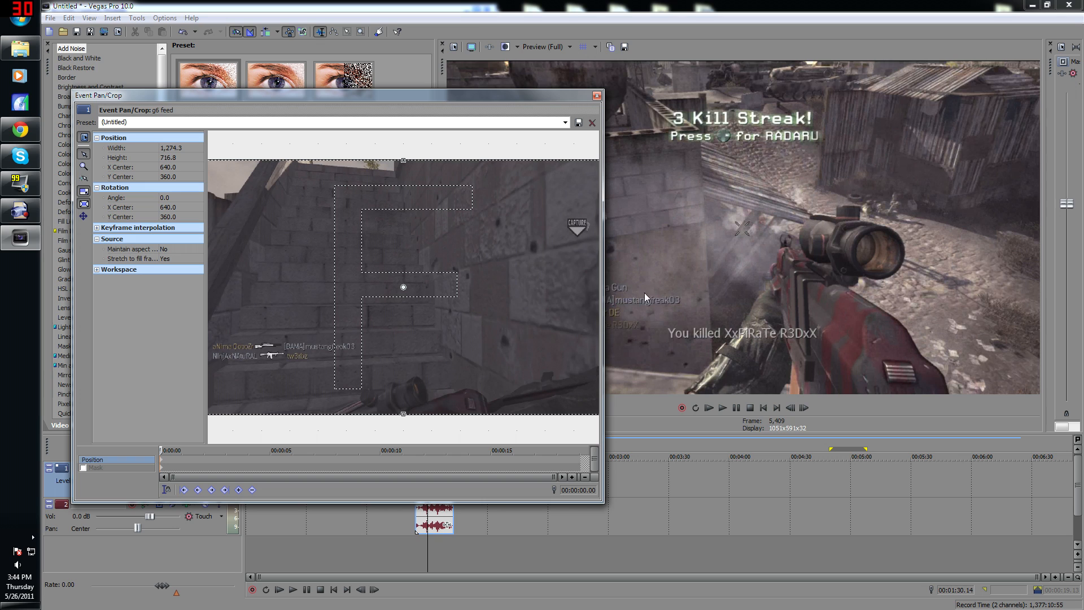
left_click_drag(604, 272, 904, 272)
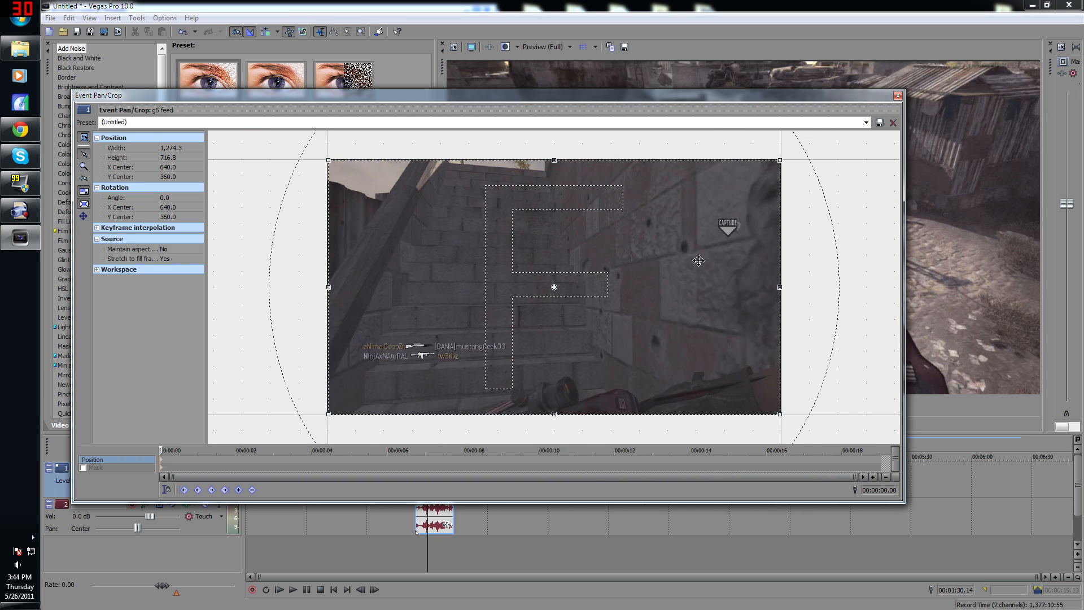
left_click_drag(779, 288, 779, 289)
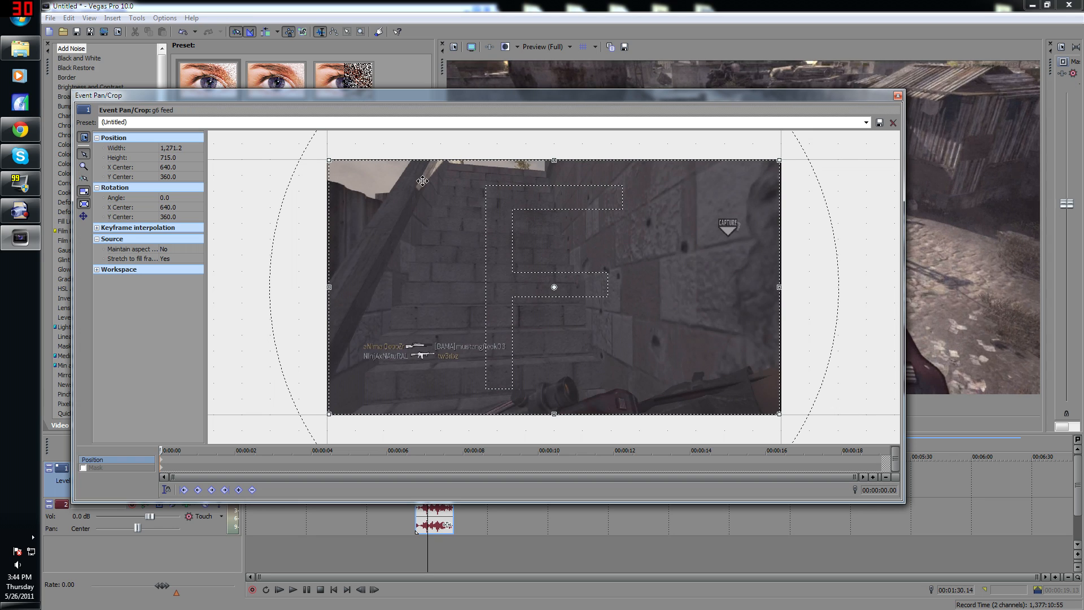
left_click(161, 122)
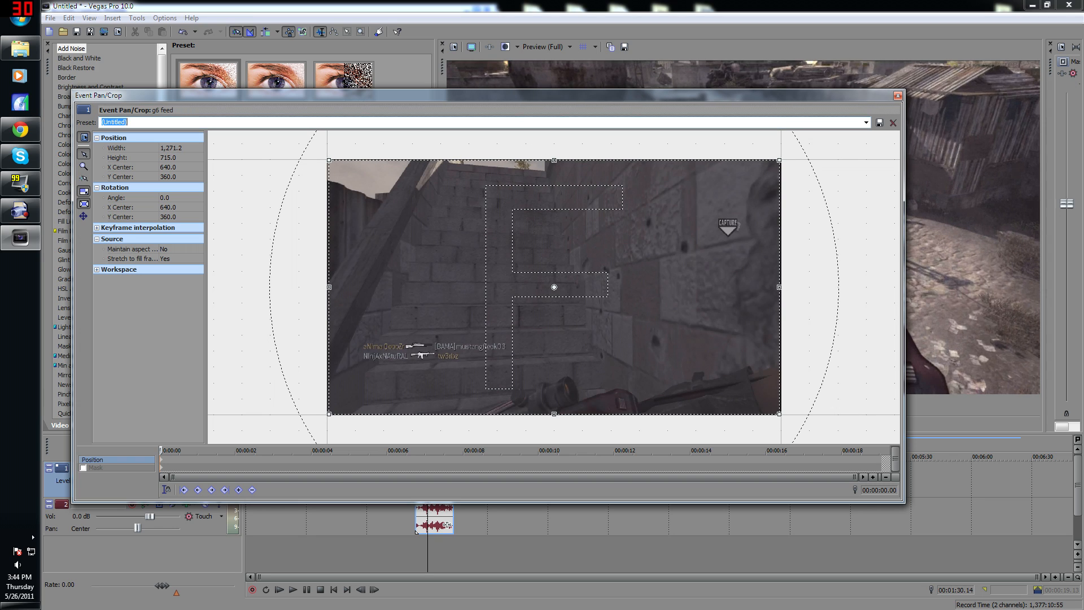
type("Crop Correct")
left_click(882, 125)
Switch Maintain aspect ratio to Yes and back to No, and close the clip's pan/crop settings
left_click(164, 248)
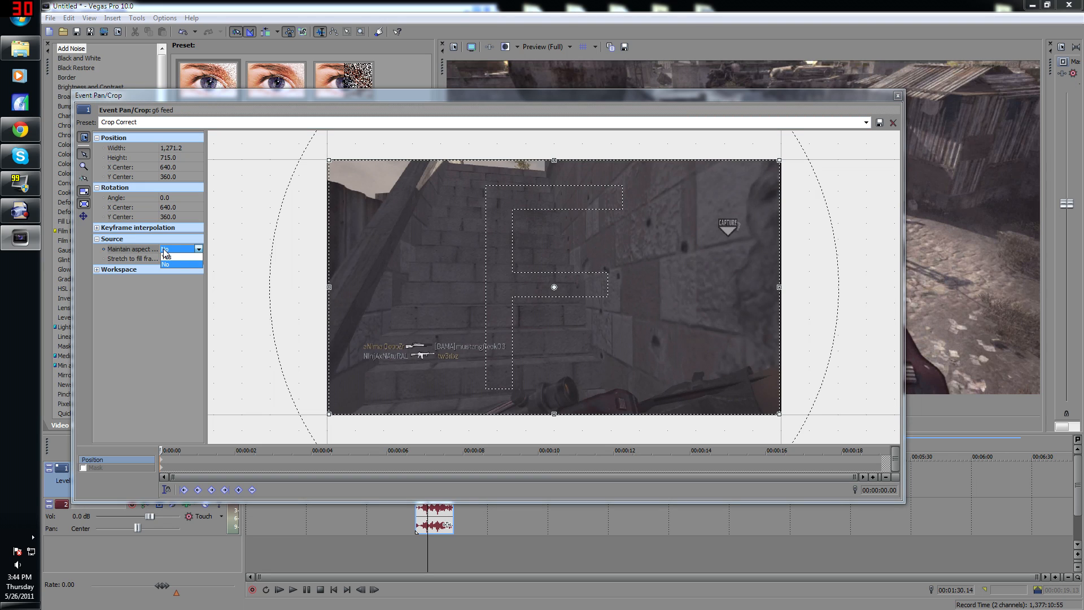
left_click(168, 256)
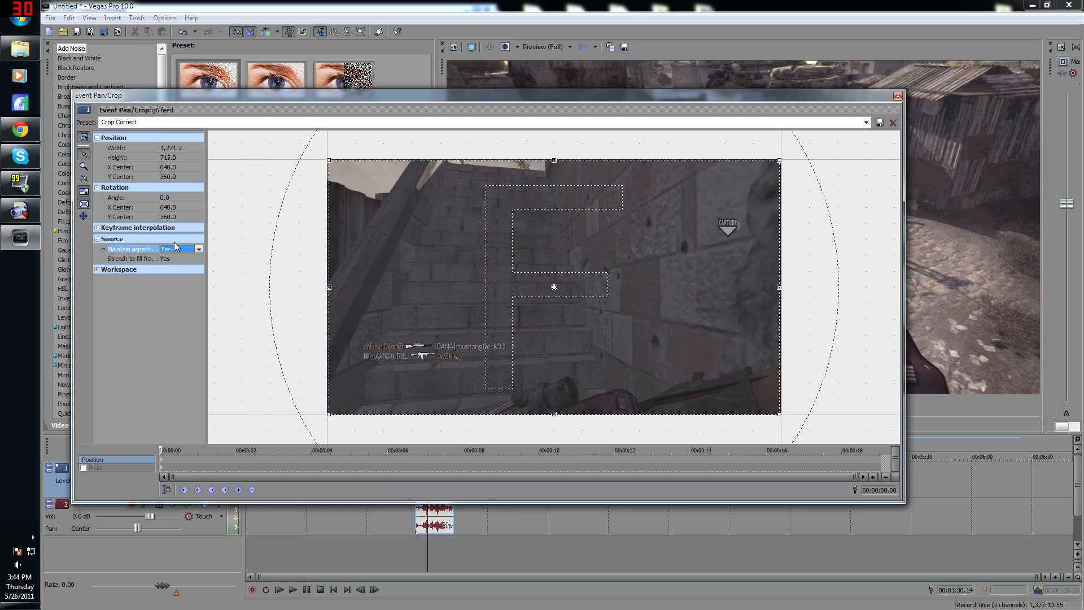
left_click(175, 250)
left_click(174, 266)
left_click(897, 96)
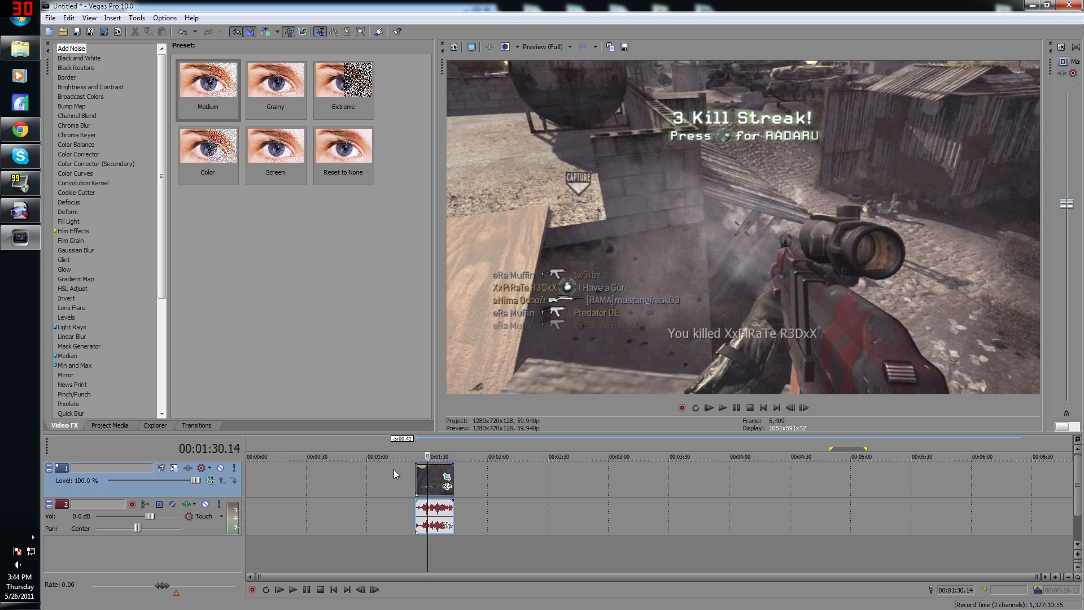
Add the Sharpen effect to the g6 feed clip using the Reset to None preset and view its amount setting
scroll(110, 270, "down", 5)
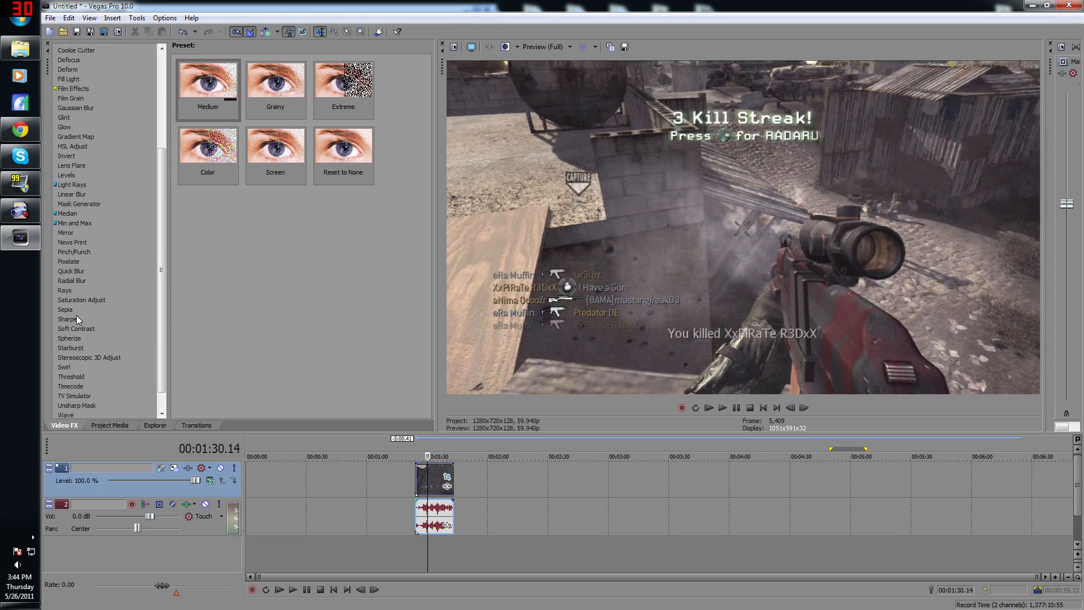
left_click(77, 319)
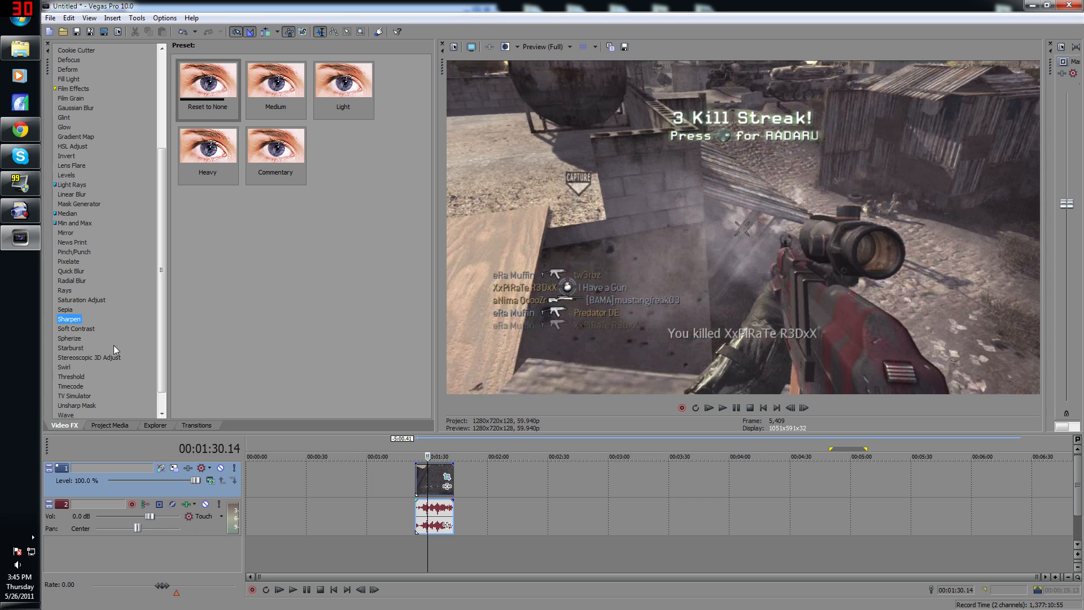
left_click(103, 426)
left_click(81, 425)
left_click_drag(218, 80, 439, 481)
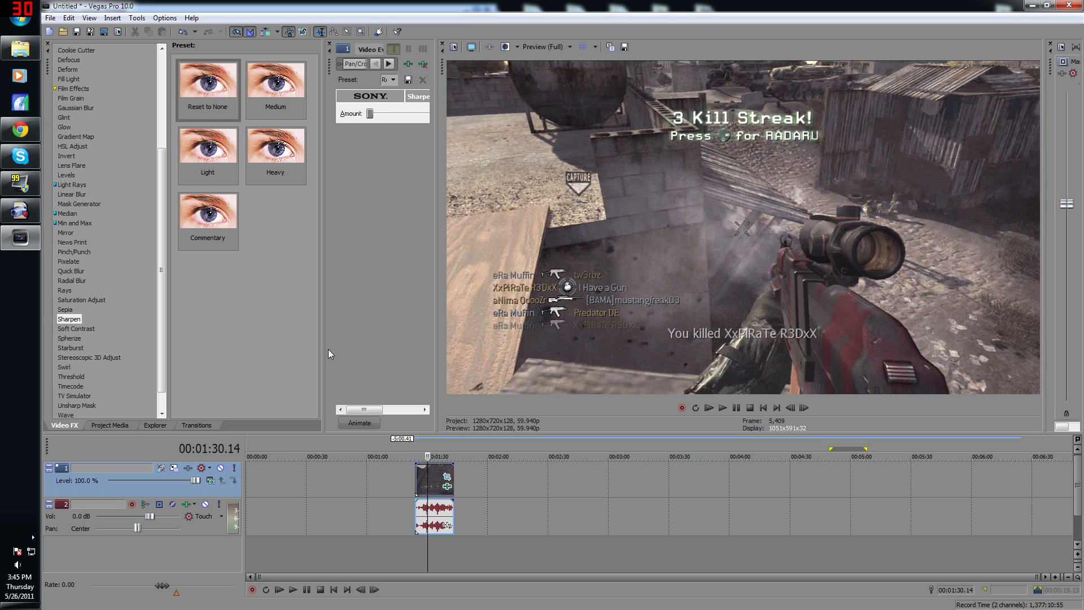
left_click_drag(323, 349, 123, 349)
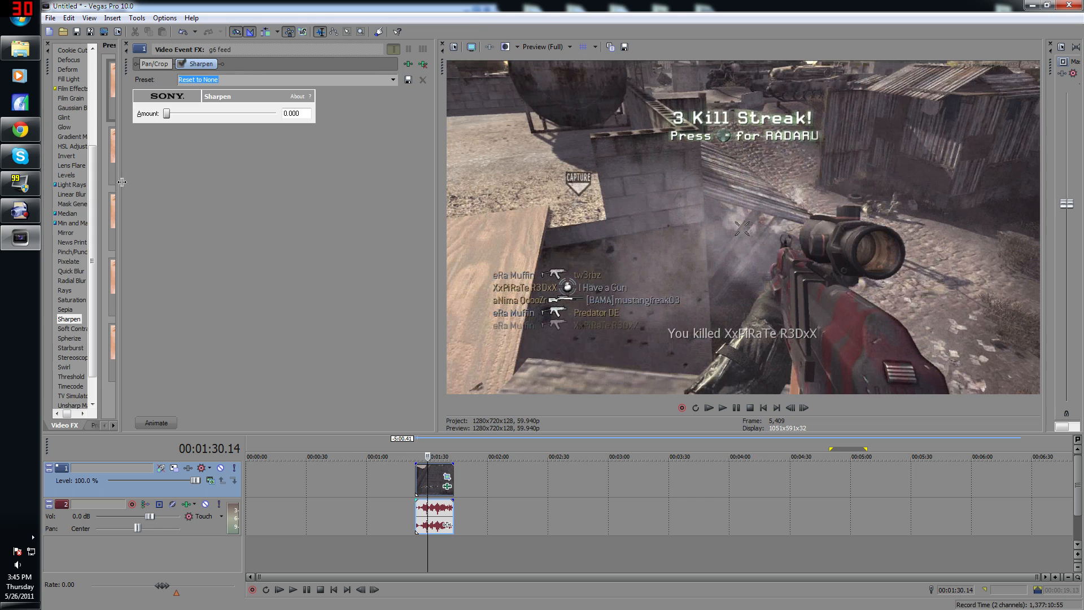
left_click_drag(121, 182, 331, 186)
left_click_drag(372, 115, 353, 197)
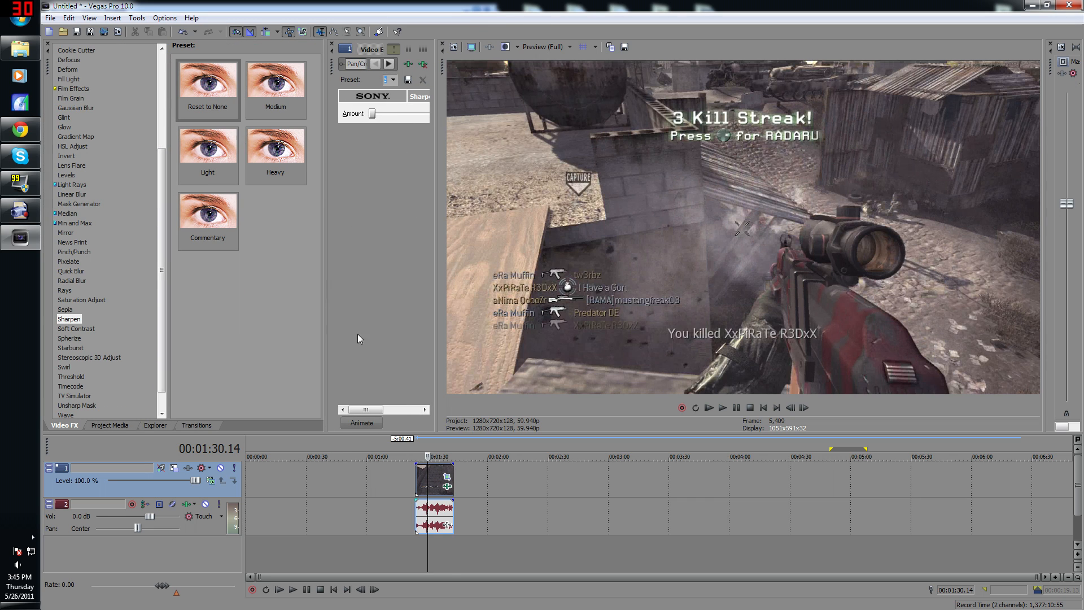
Add the Brightness and Contrast effect with the Darker preset to the g6 feed clip, previewing it at about 1:30
left_click(441, 476)
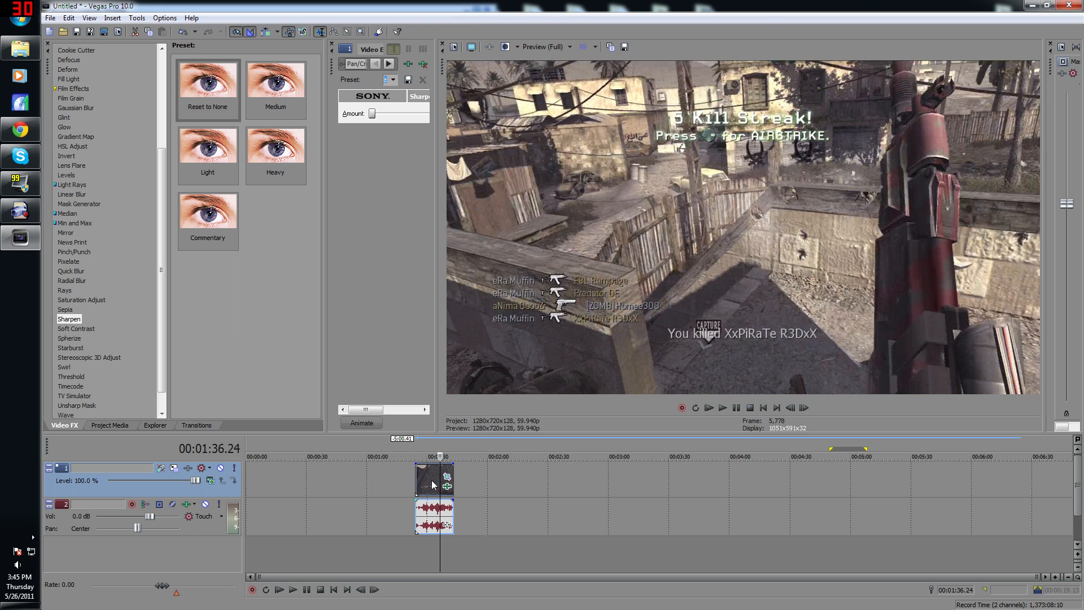
left_click(420, 480)
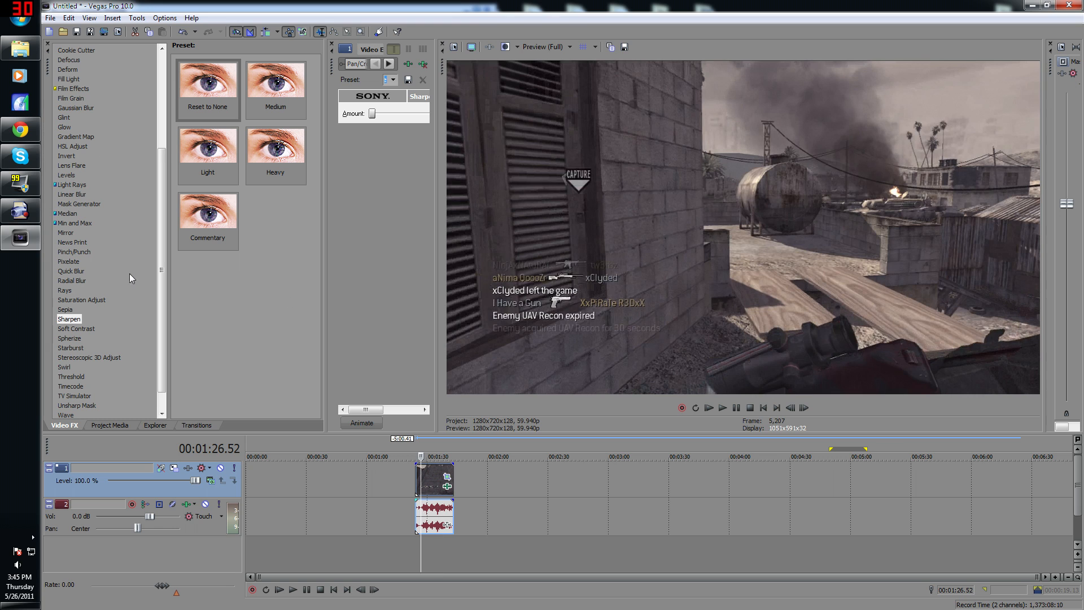
scroll(130, 266, "up", 5)
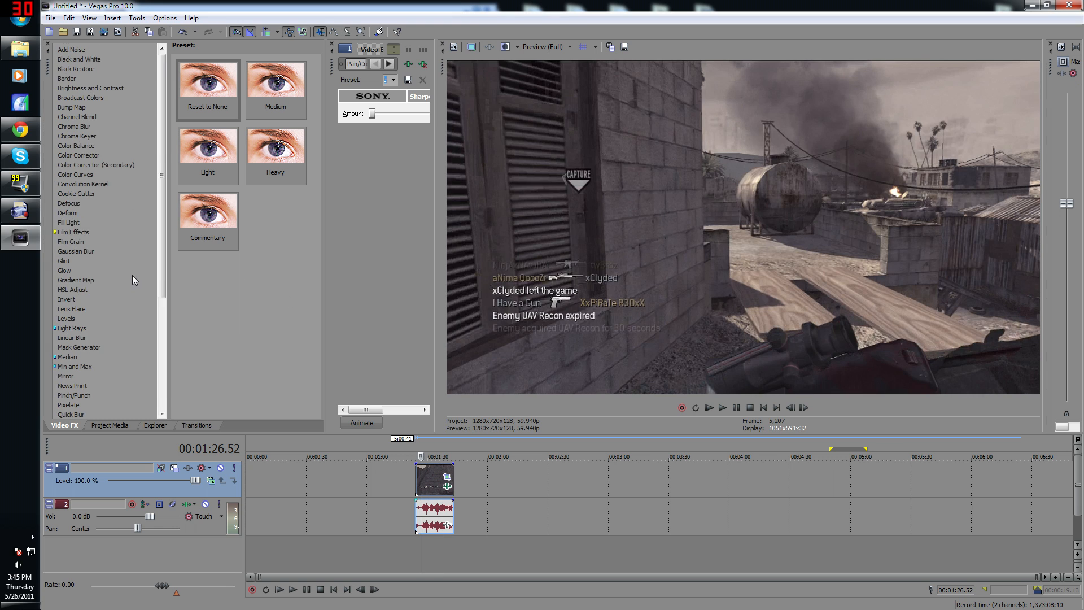
left_click(95, 88)
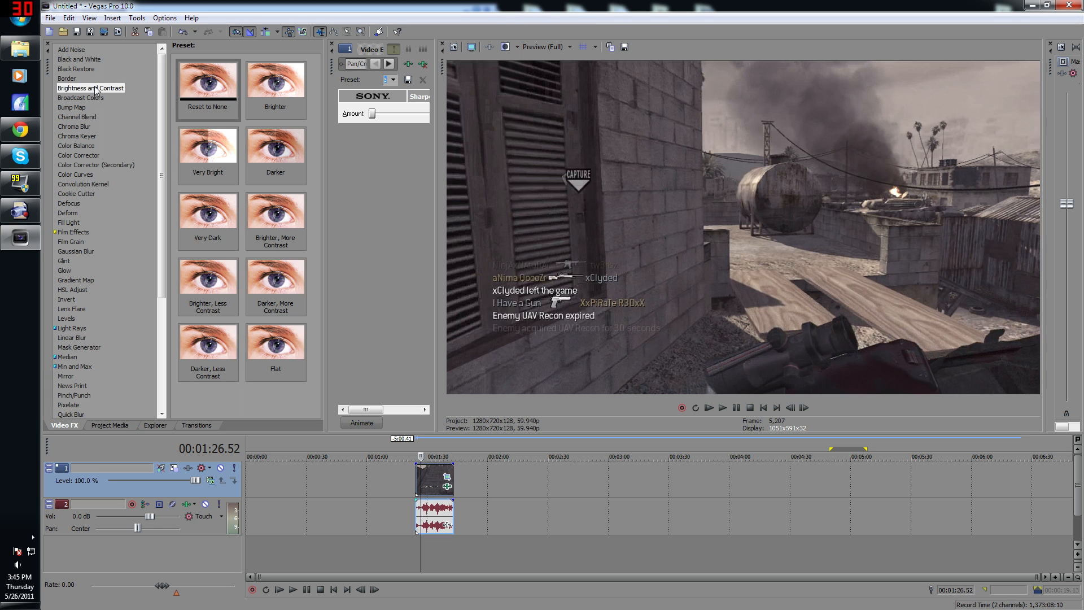
left_click(435, 481)
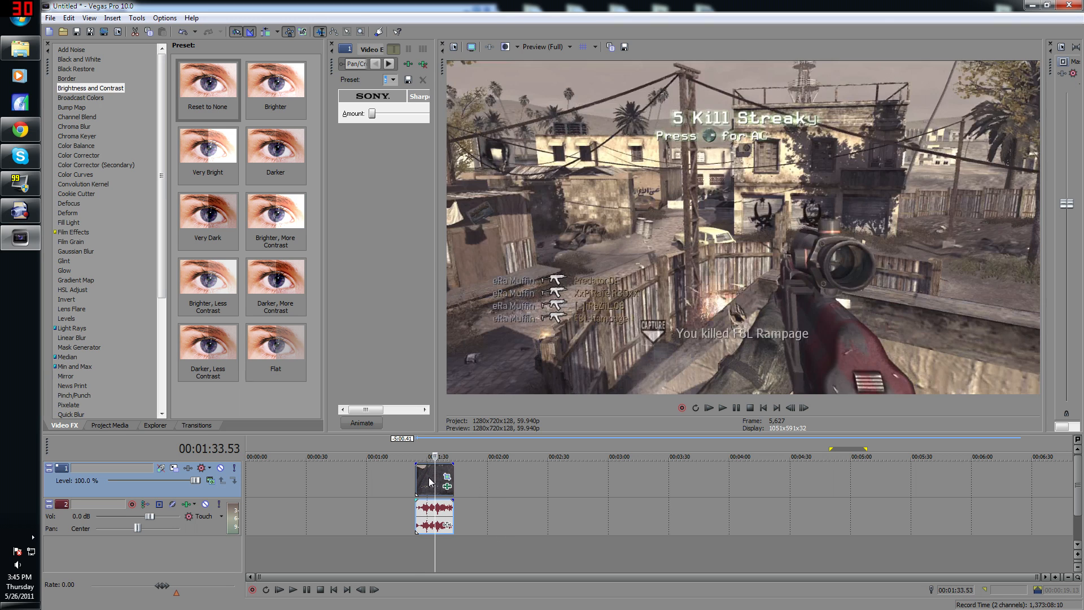
left_click(429, 479)
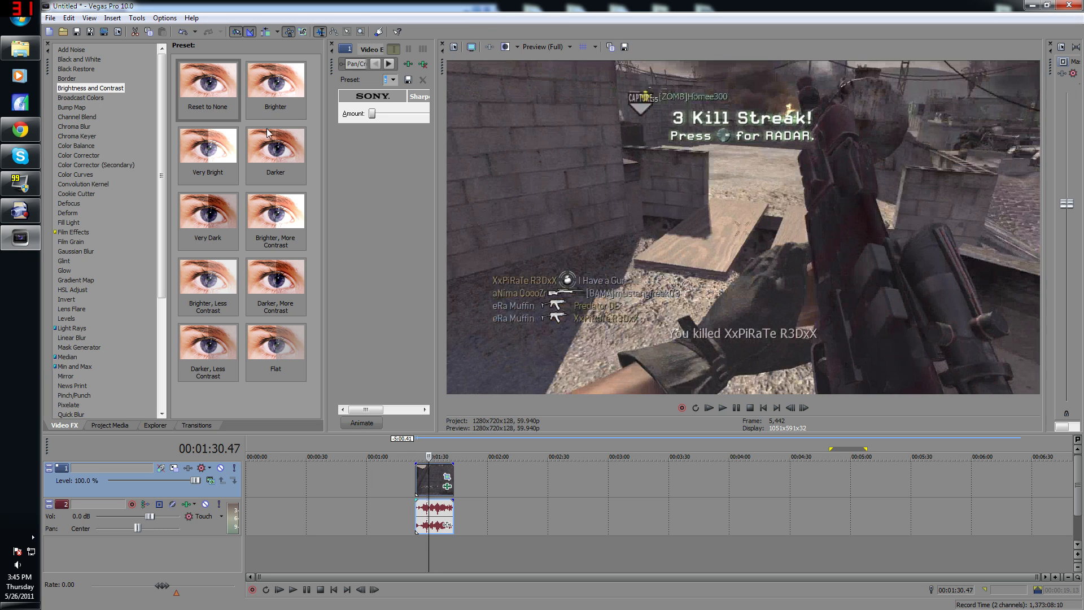
left_click(275, 151)
left_click_drag(275, 151, 435, 481)
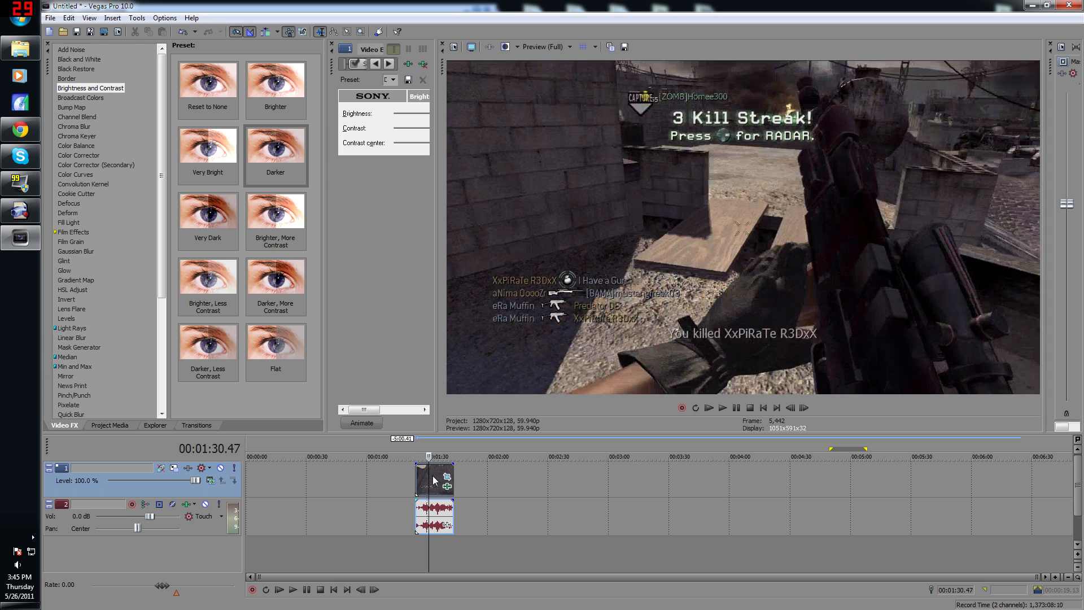
Set the brightness to 0.05 and disable the Brightness and Contrast effect in the clip's effect chain
left_click_drag(330, 229, 143, 215)
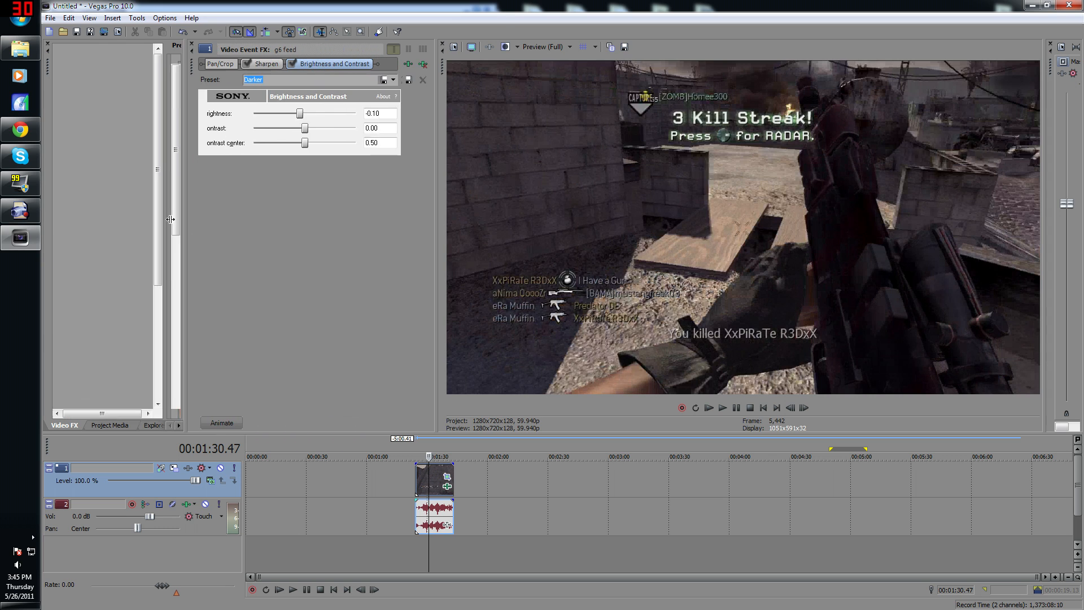
mouse_move(255, 116)
left_mouse_down()
mouse_move(274, 118)
mouse_move(262, 115)
left_mouse_up()
left_click(249, 64)
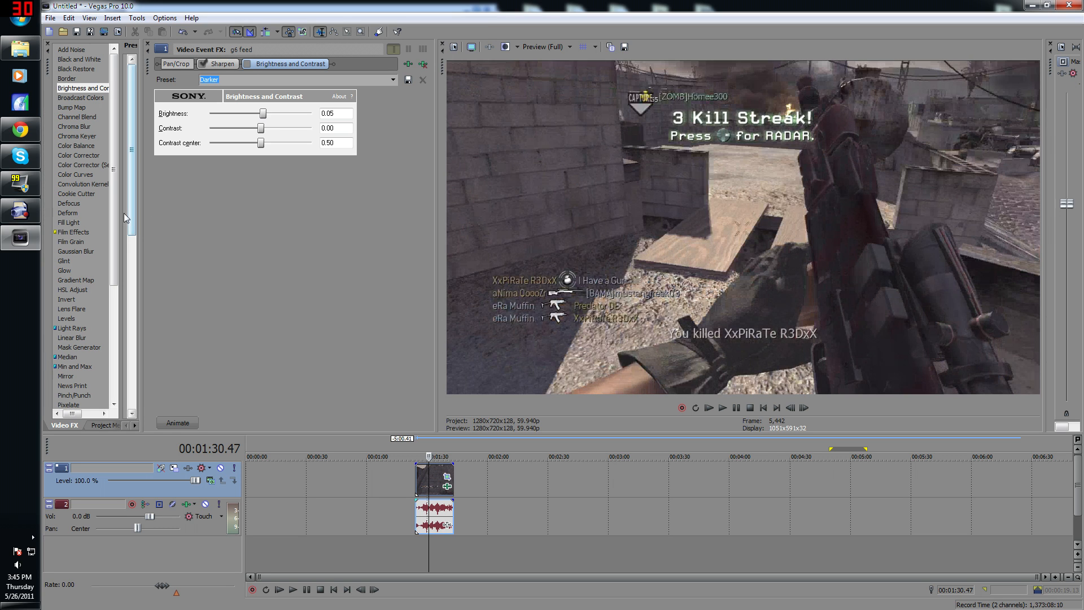
Add the Color Curves effect to the g6 feed clip using the Reset to None preset
left_click_drag(142, 206, 317, 211)
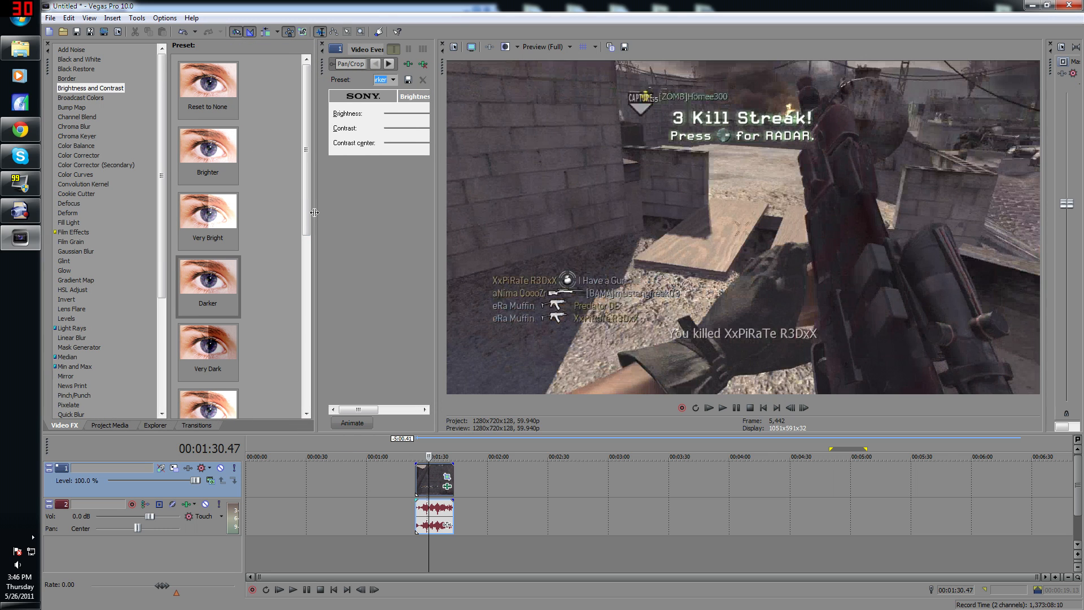
left_click(90, 173)
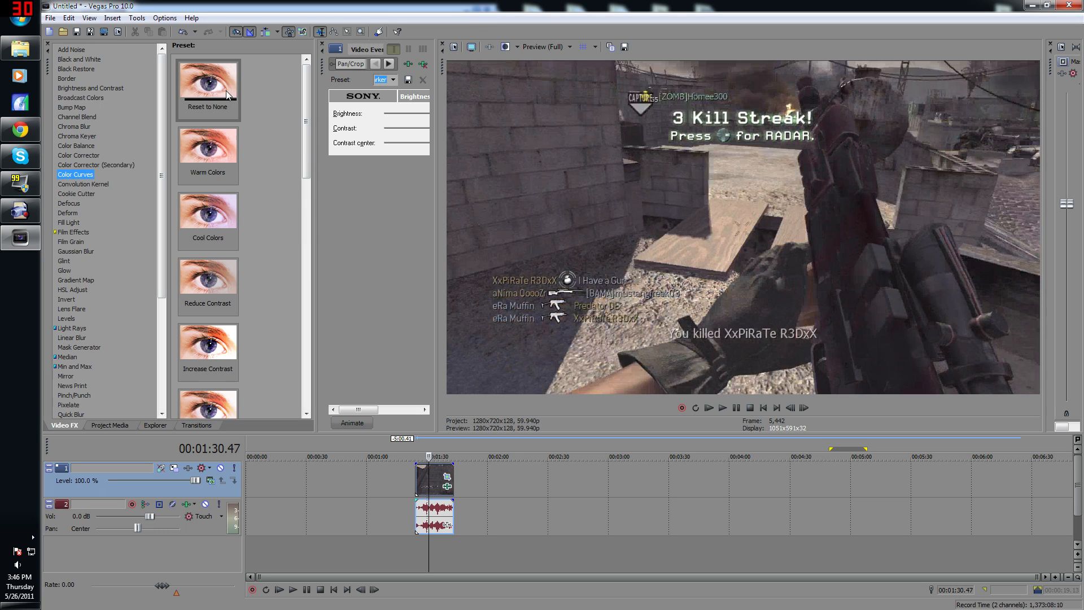
left_click_drag(228, 95, 438, 478)
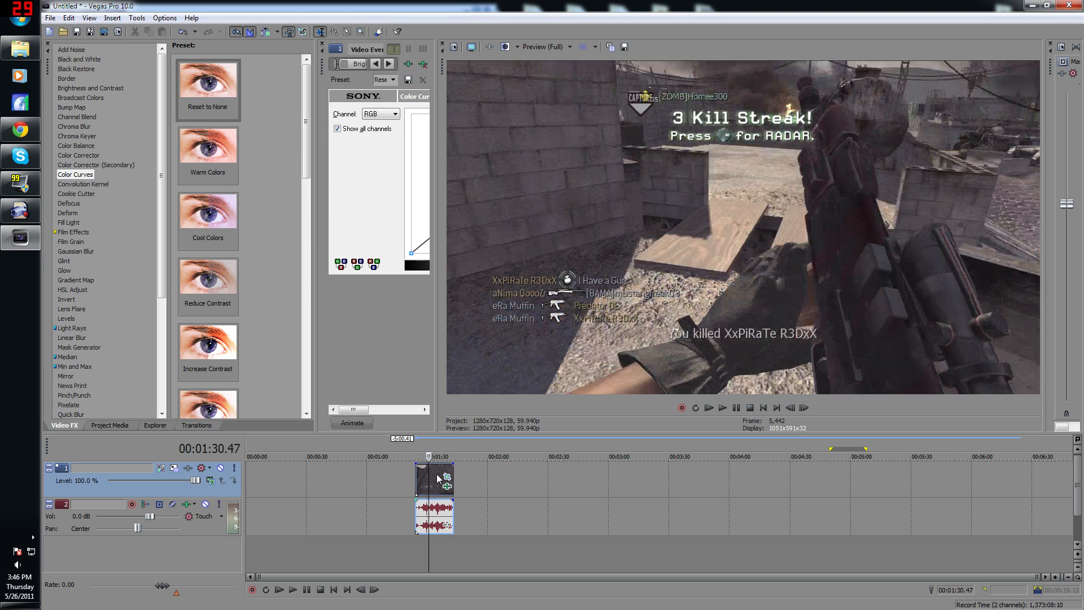
Bend the upper part of the RGB color curve downward to darken the bright tones, and widen the effect preset list again
left_click_drag(314, 280, 103, 266)
left_click_drag(341, 144, 349, 158)
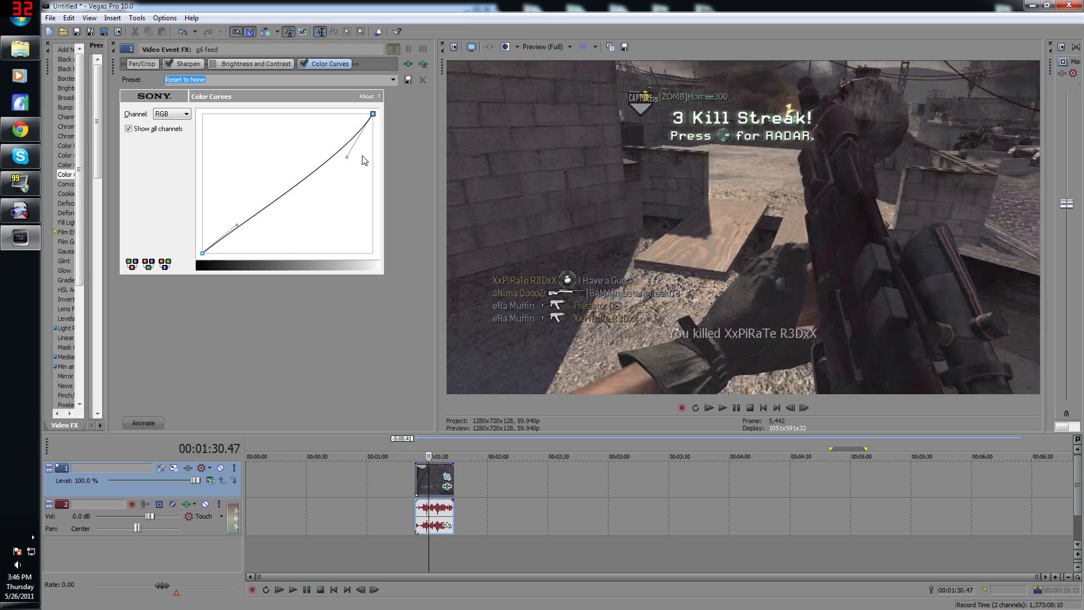
left_click_drag(349, 156, 362, 169)
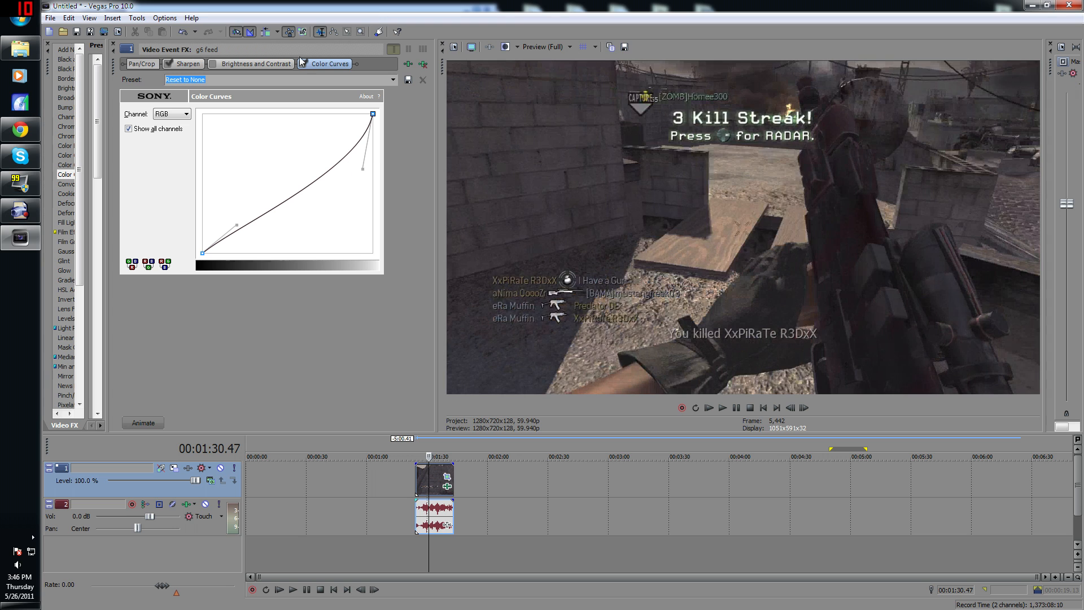
left_click_drag(107, 230, 377, 251)
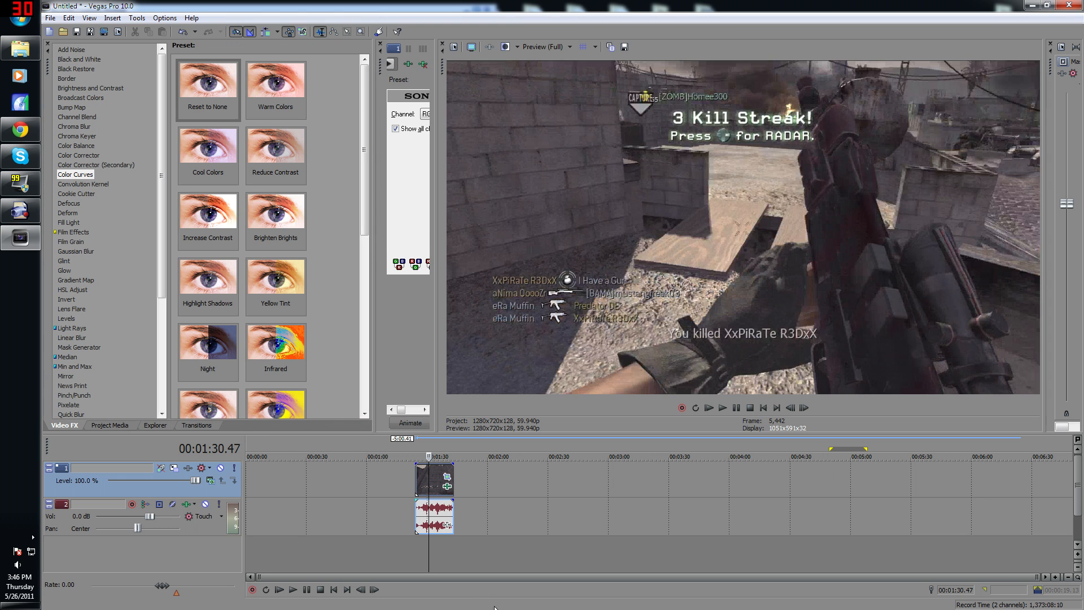
left_click(439, 478)
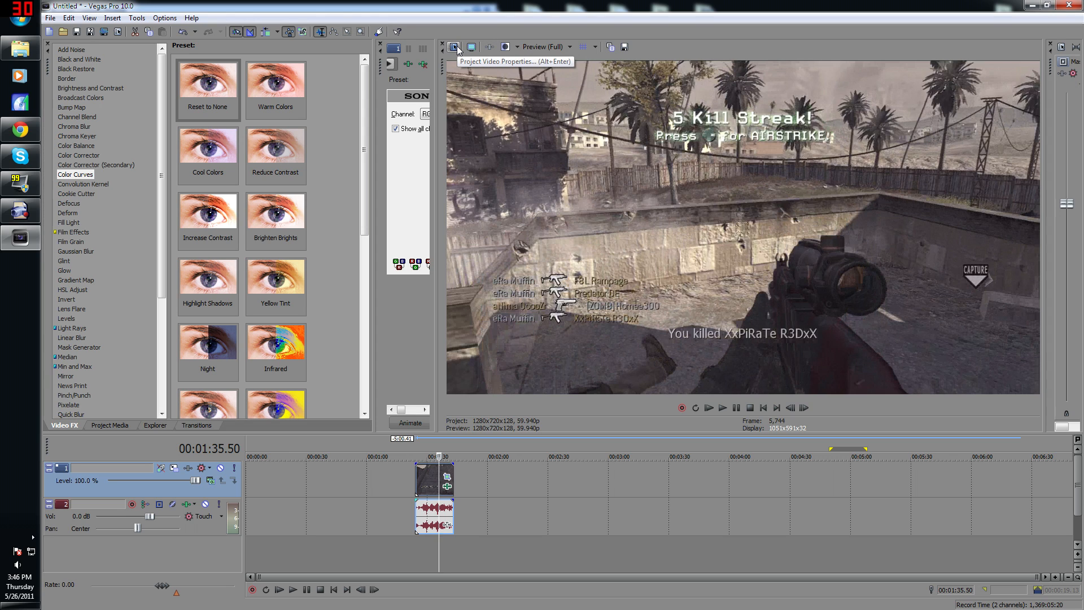
left_click(51, 17)
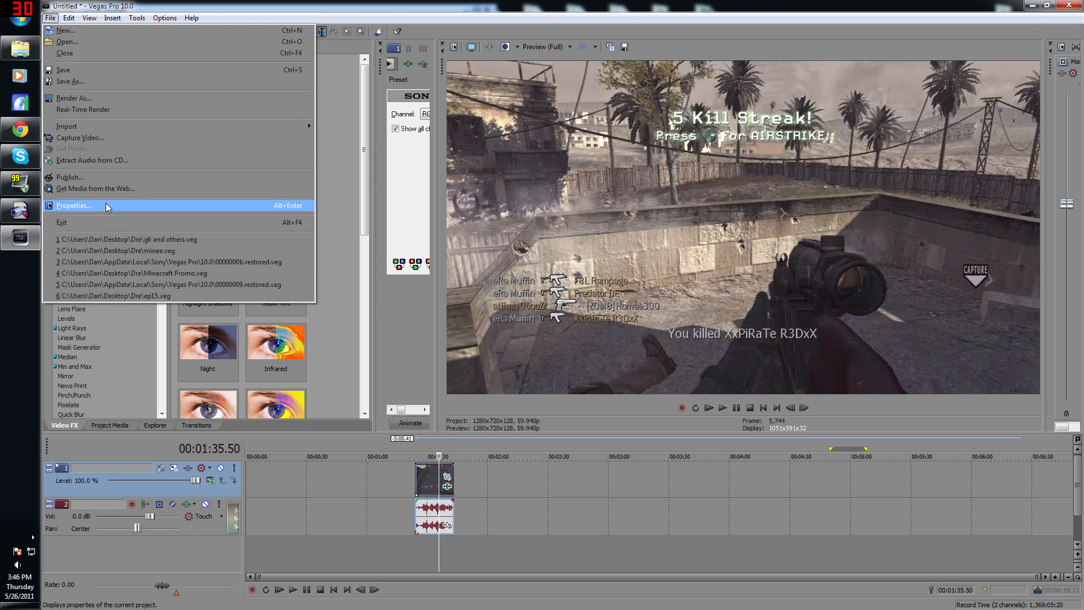
left_click(423, 477)
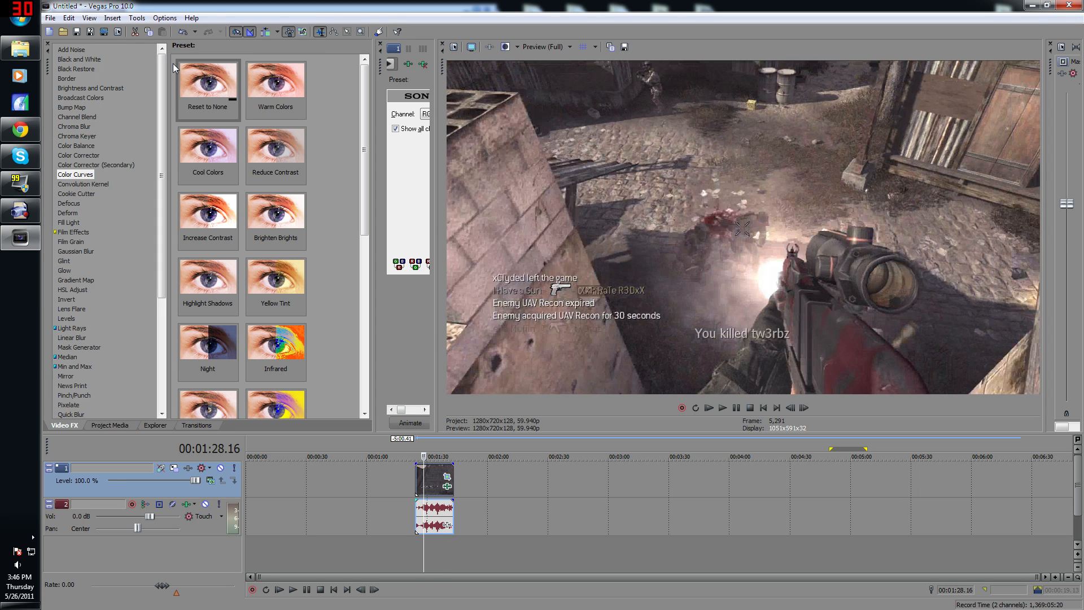
Set the loop region to the full length of the g6 feed clip and open the Render As settings
double_click(439, 483)
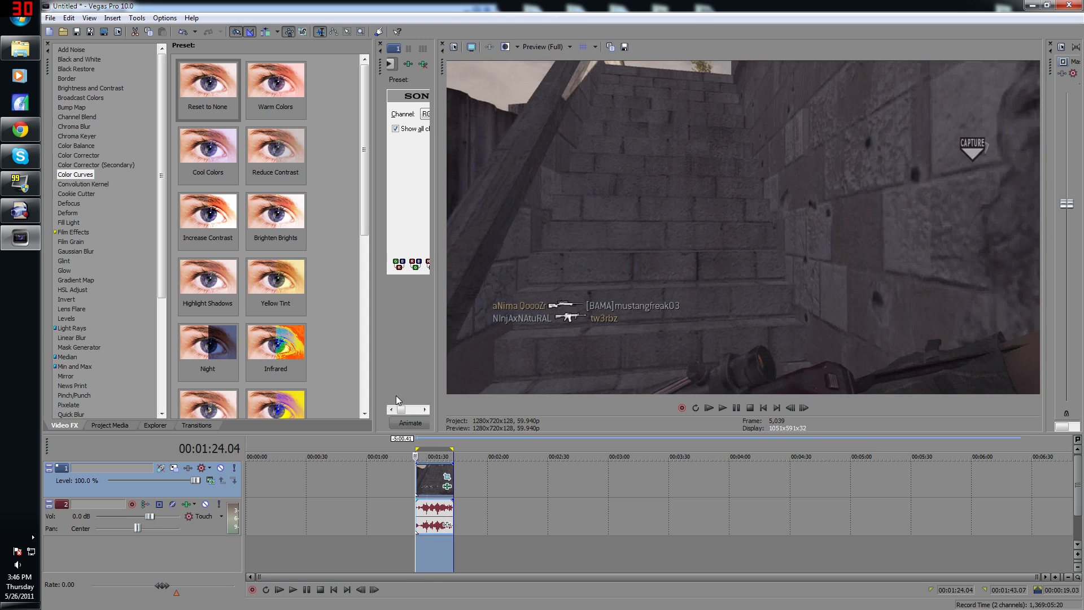
left_click(104, 32)
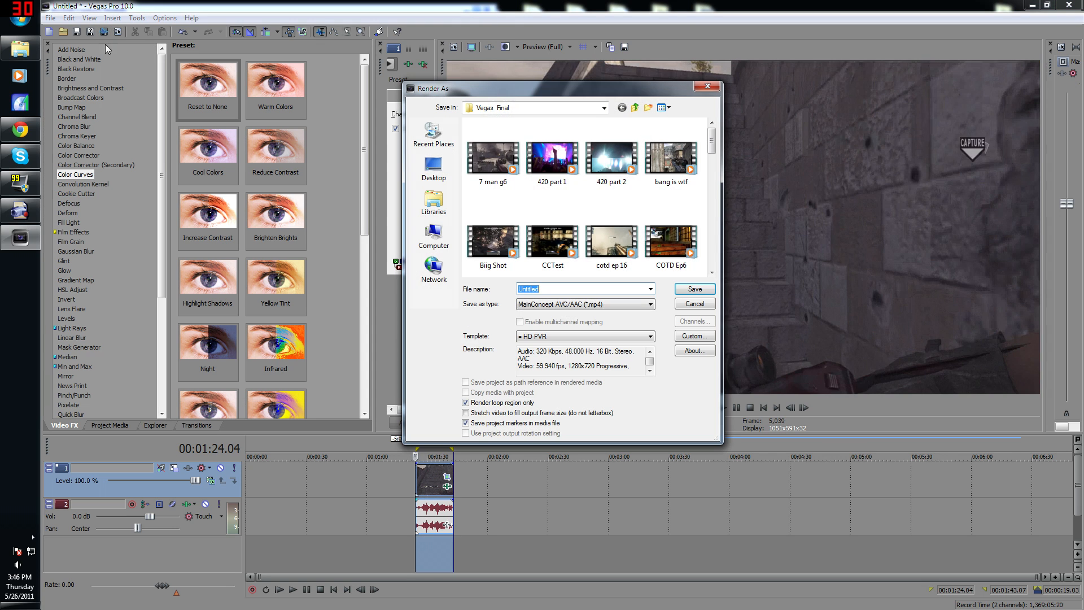
left_click(525, 413)
Open the HD PVR template's custom settings and set the maximum variable bit rate to 14,000,000 bps
left_click(694, 336)
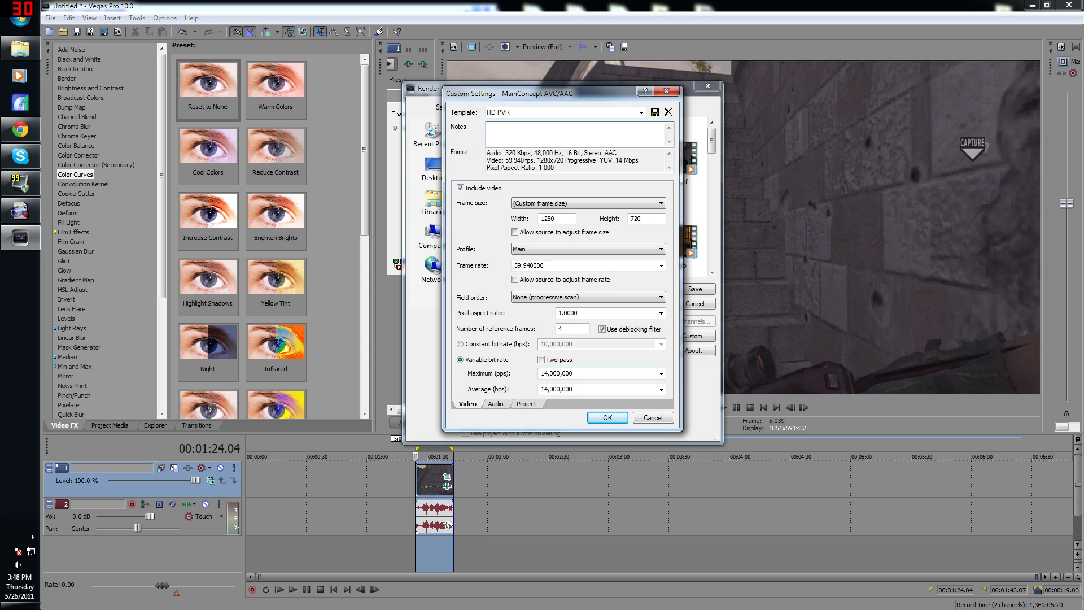
left_click(660, 373)
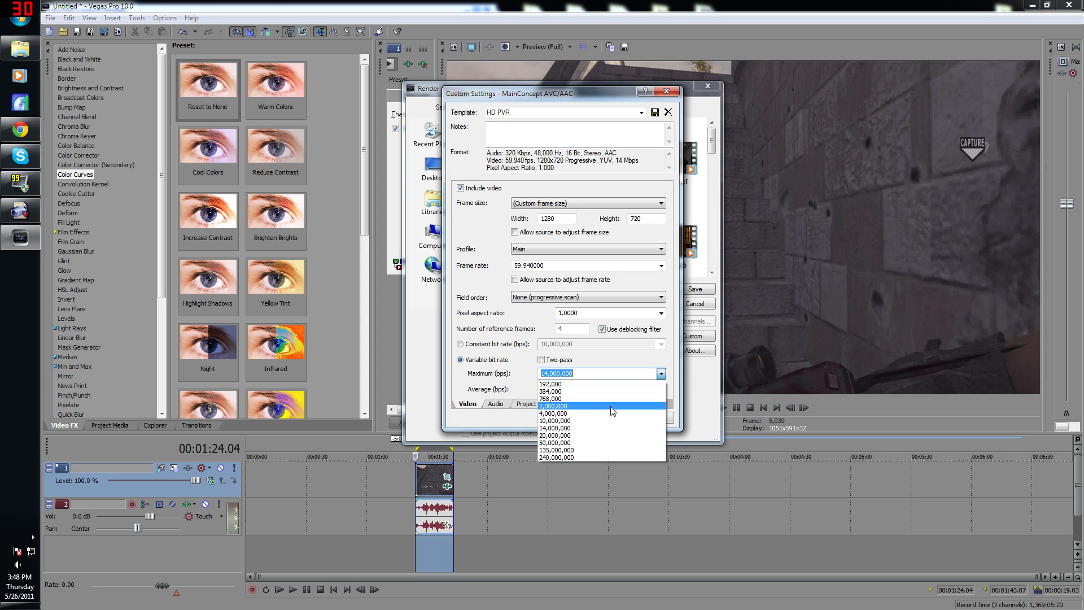
left_click(578, 433)
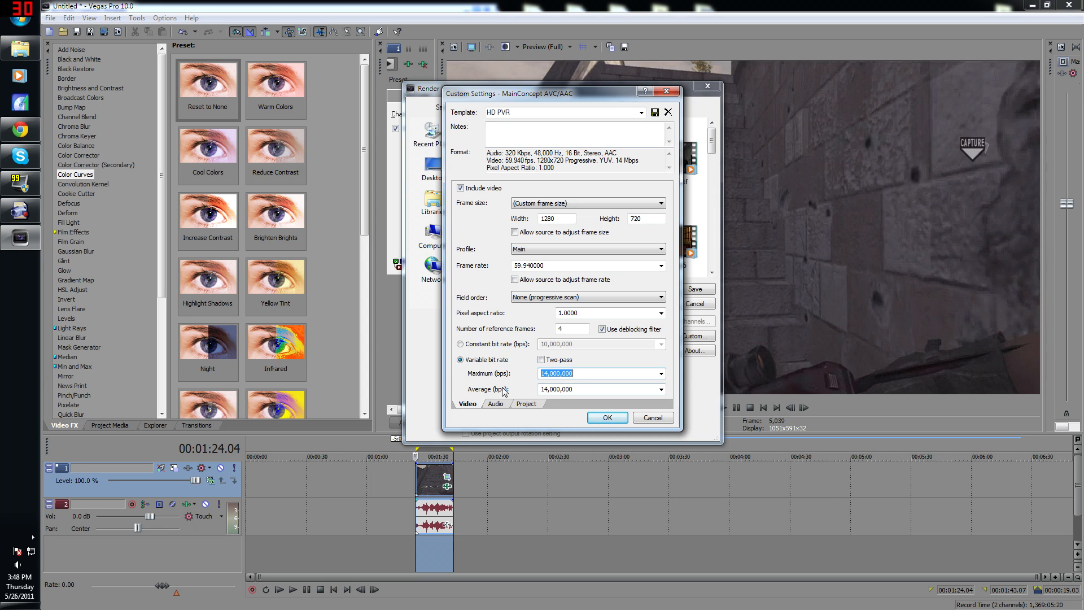
Set the template's audio bit rate to 320,000 bps and its sample rate to 48,000 Hz
left_click(497, 405)
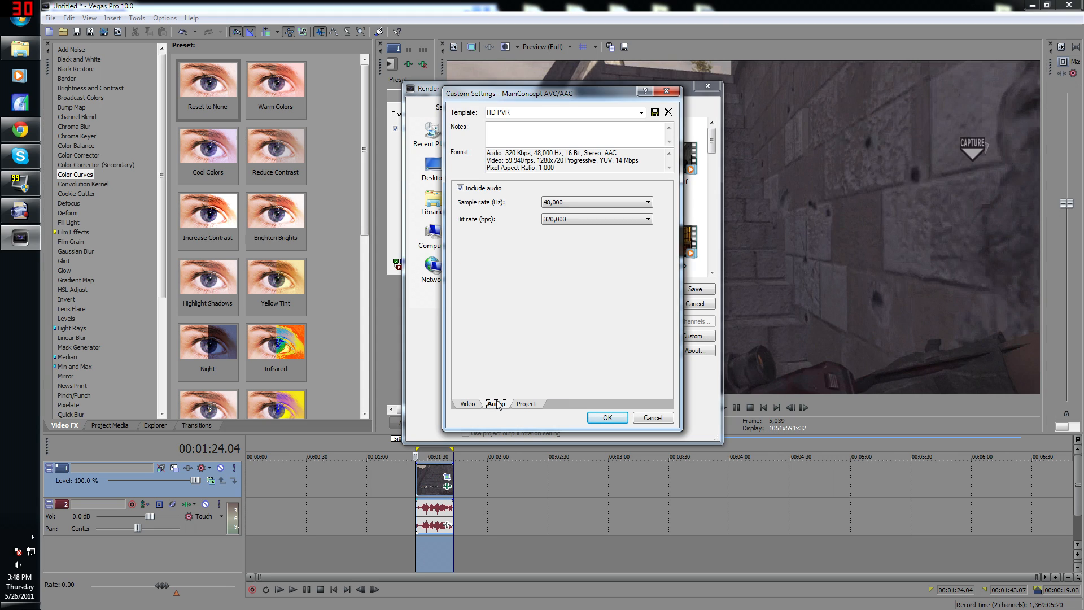
left_click(613, 223)
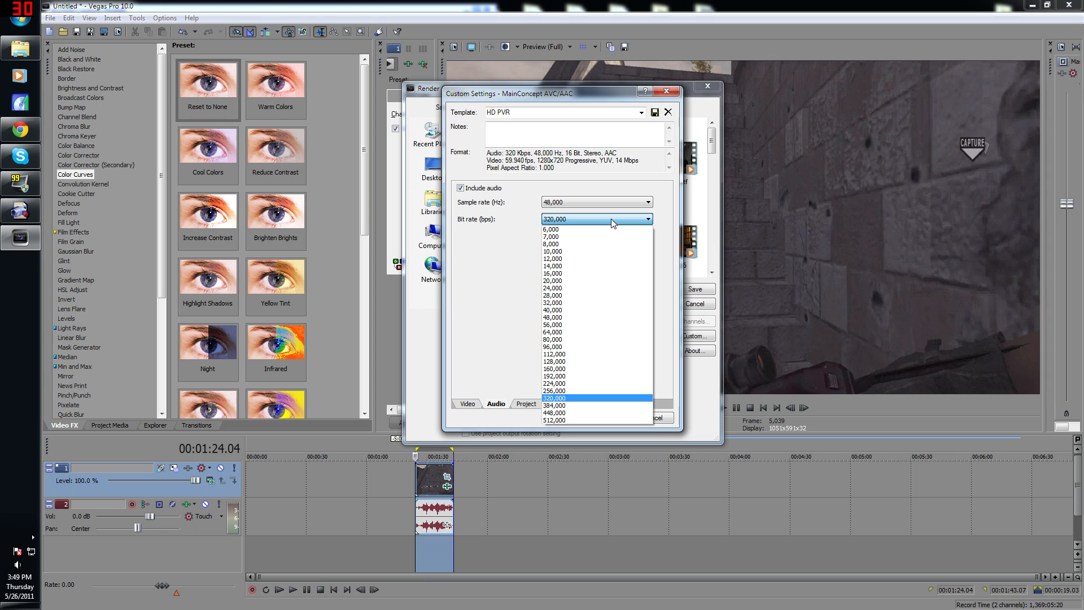
left_click(613, 221)
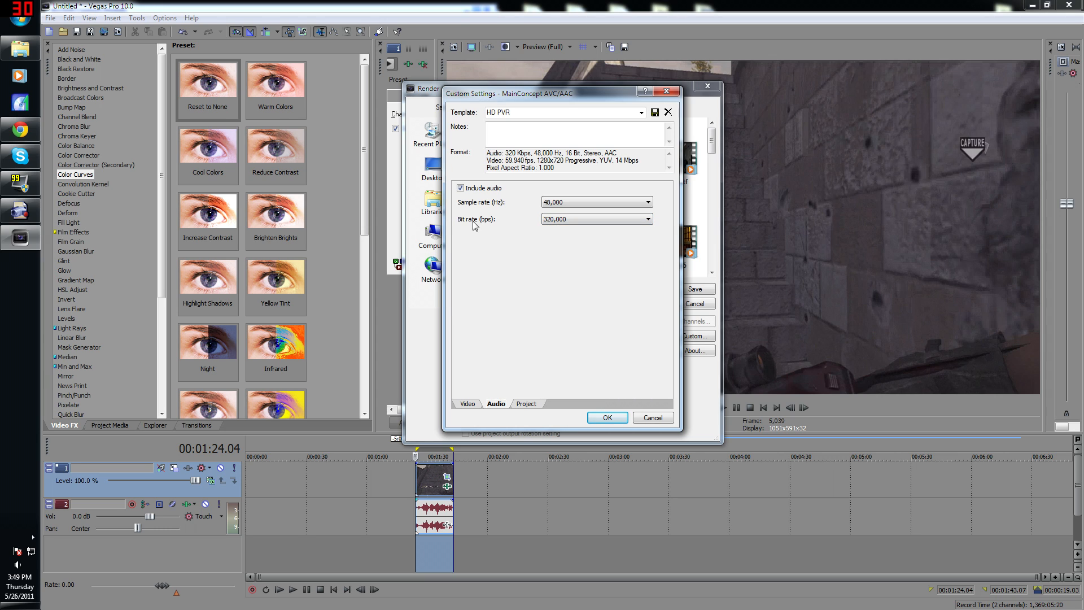
left_click(590, 221)
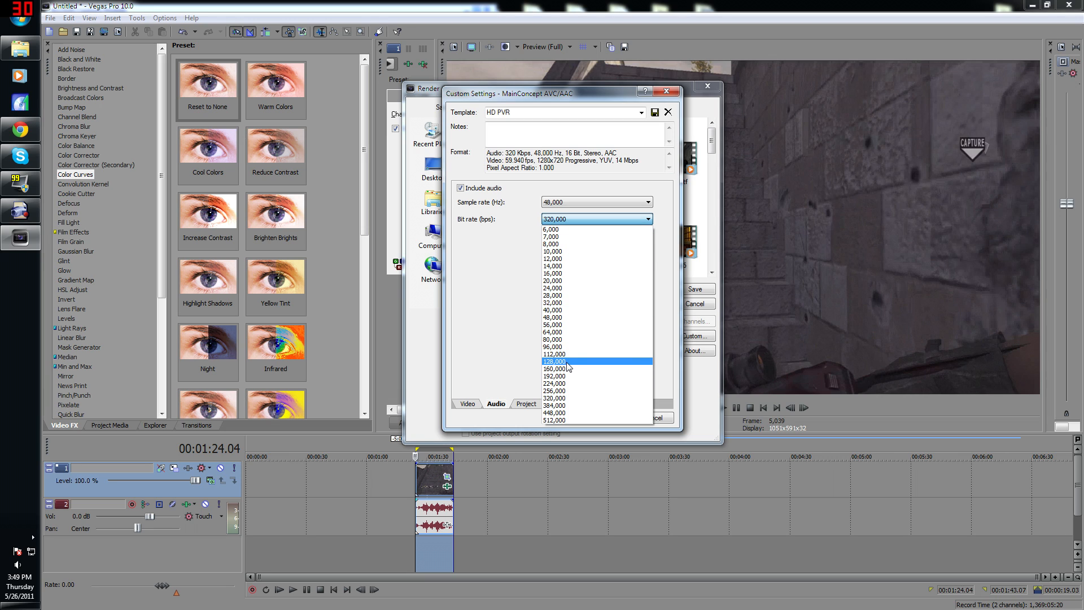
left_click(567, 400)
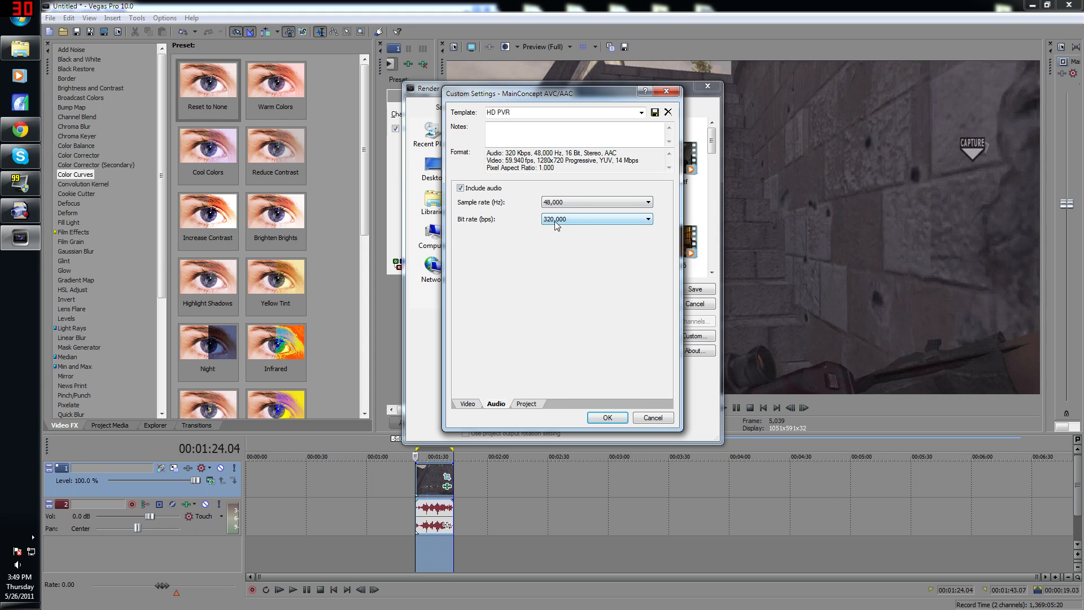
left_click(584, 222)
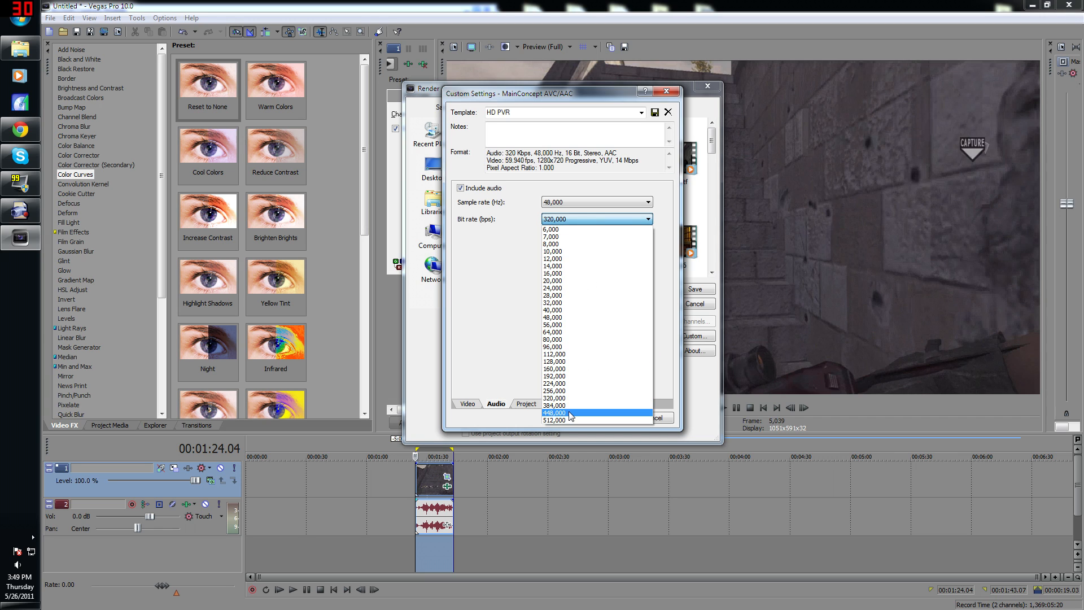
left_click(568, 398)
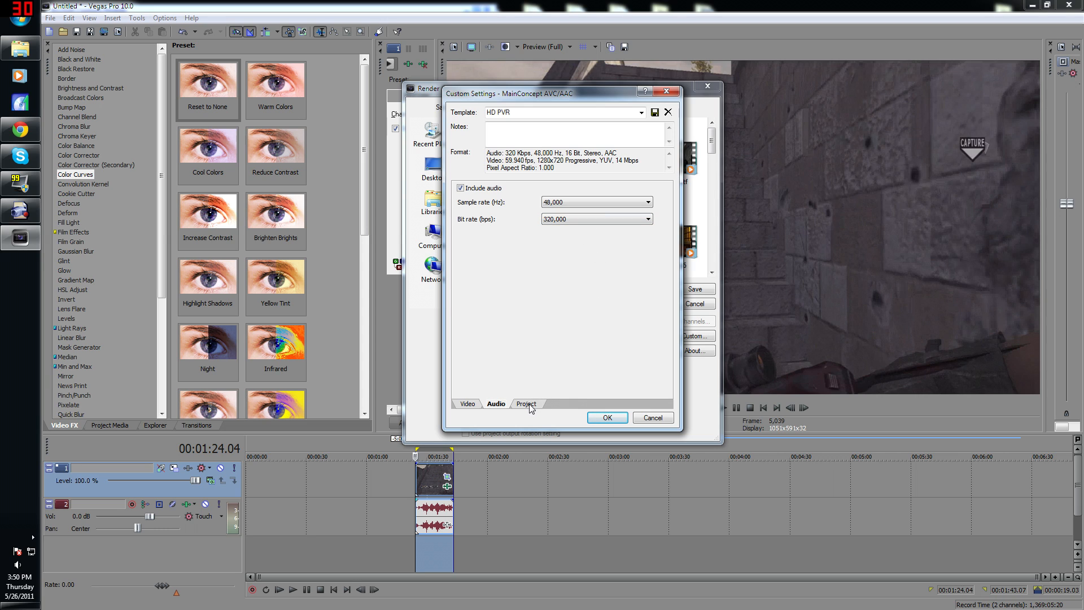
left_click(581, 201)
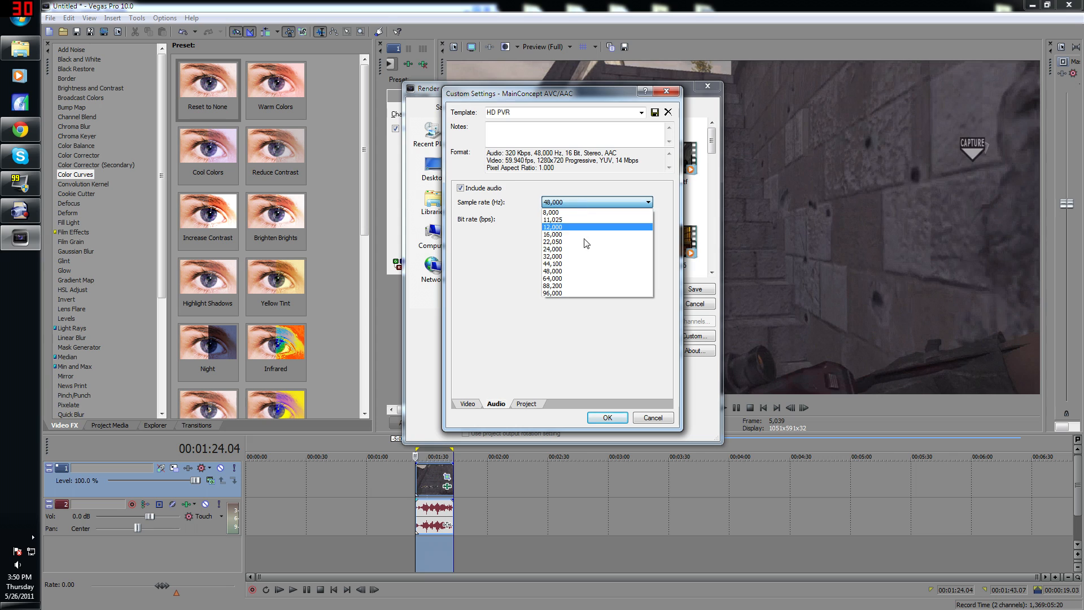
left_click(571, 271)
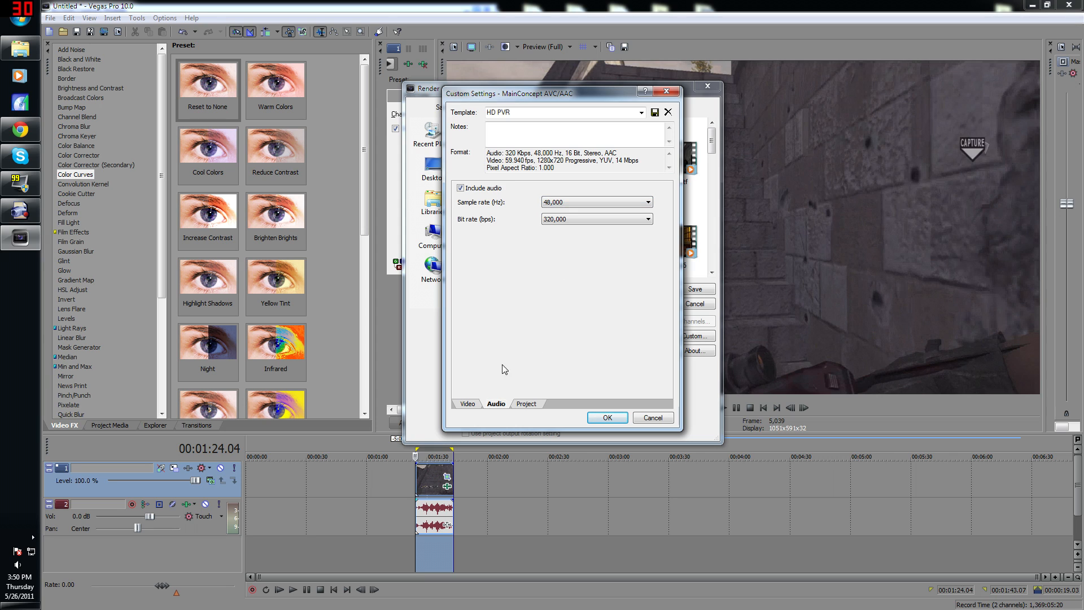
Review the HD PVR template's project rendering quality and its video settings
left_click(525, 406)
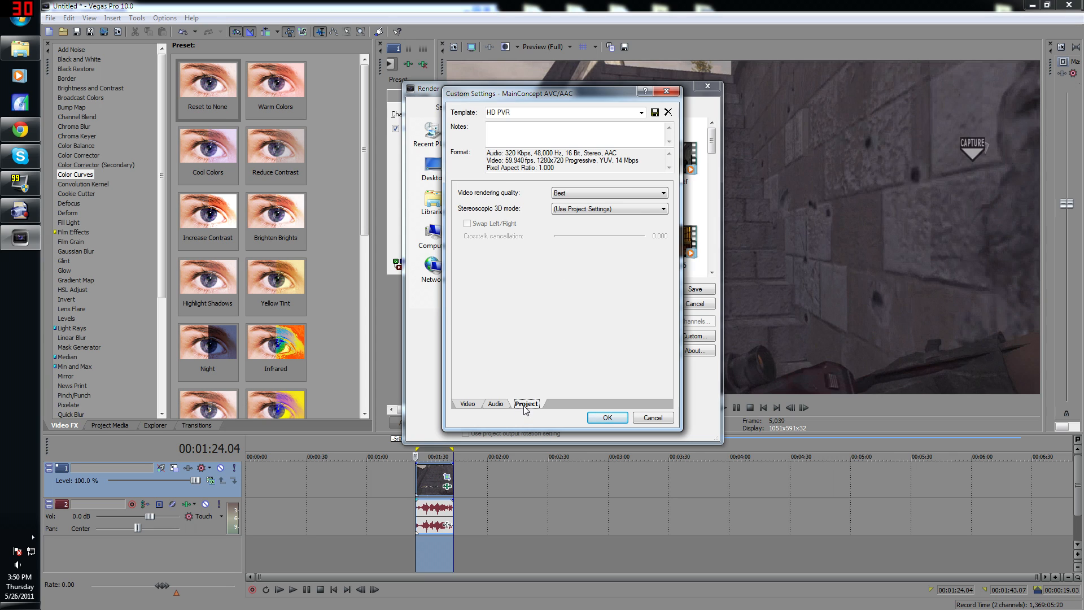
left_click(490, 405)
left_click(479, 405)
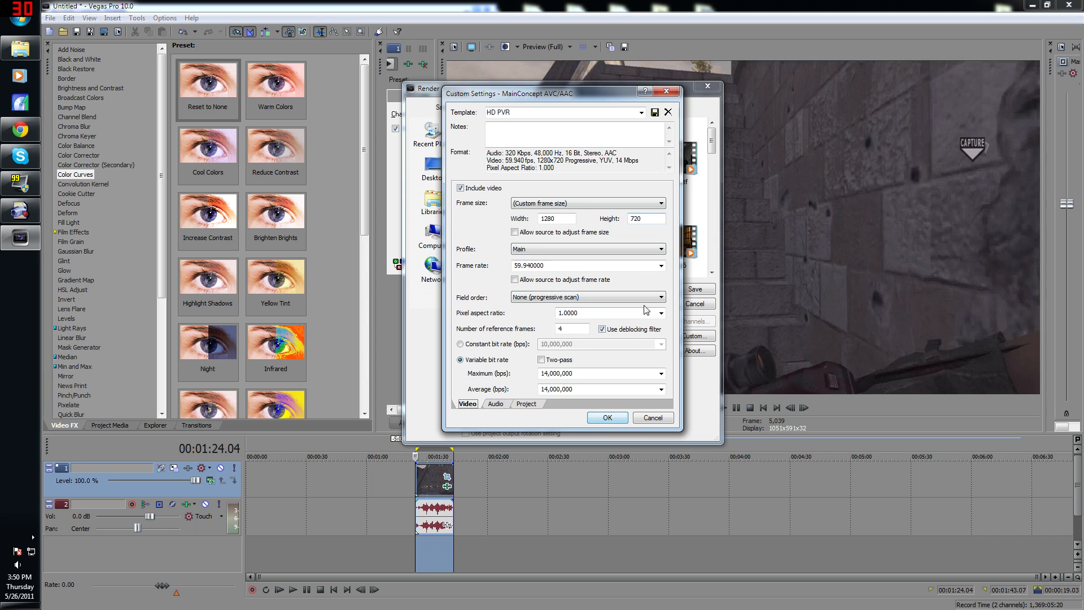
Accept the custom render settings and render the loop region as an MP4 file named G6 Feed FTW
left_click(619, 419)
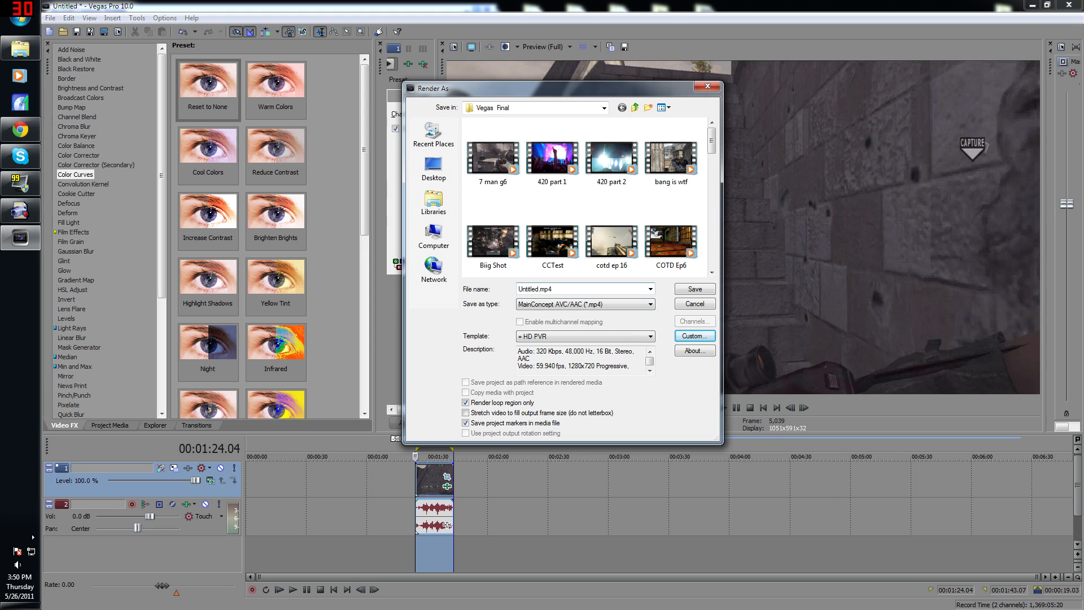
type("G6 Feed FTW")
left_click(694, 291)
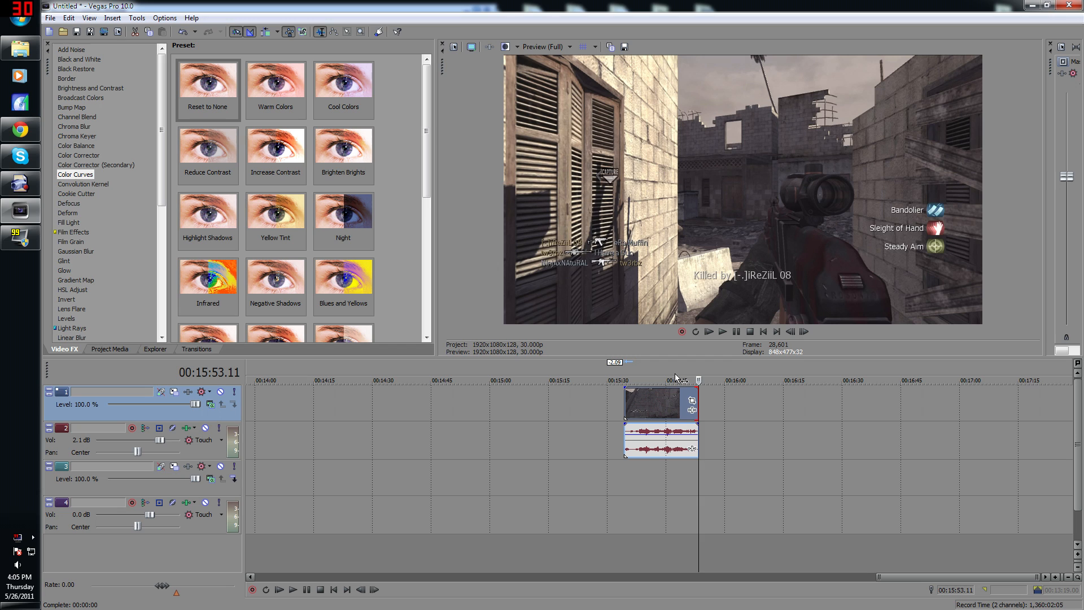
Disable resampling for the G6 Feed FTW clip at about 15:41 on the timeline and open its event properties
left_click(612, 412)
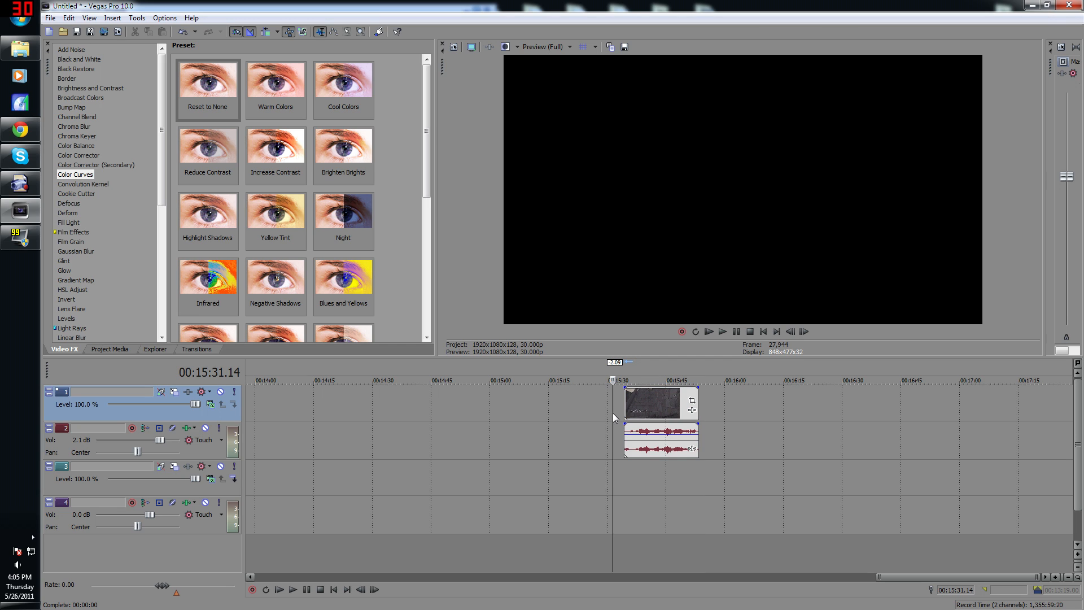
left_click(653, 408)
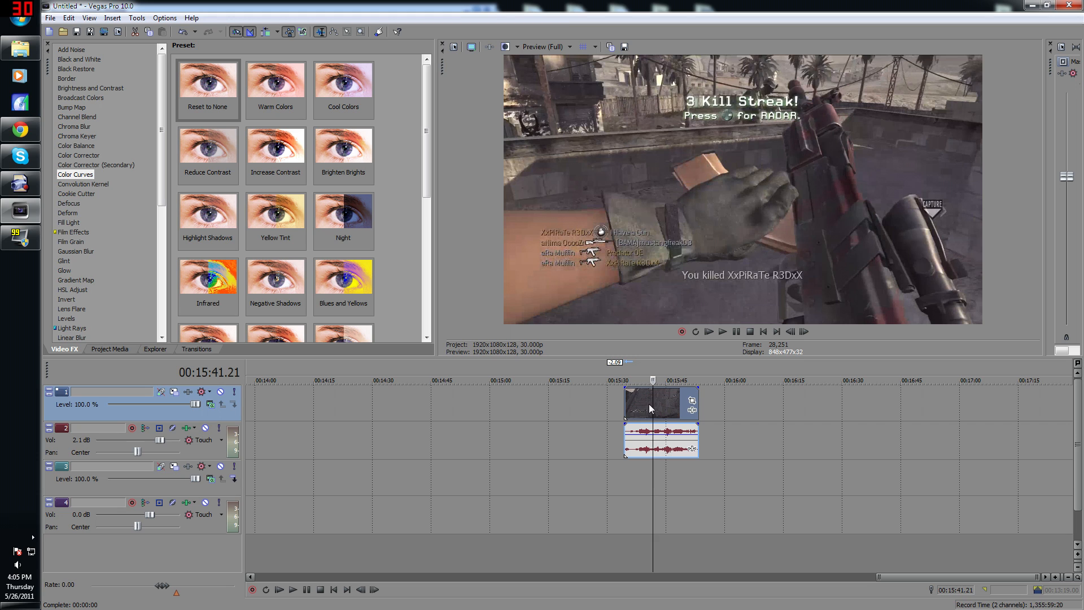
right_click(644, 397)
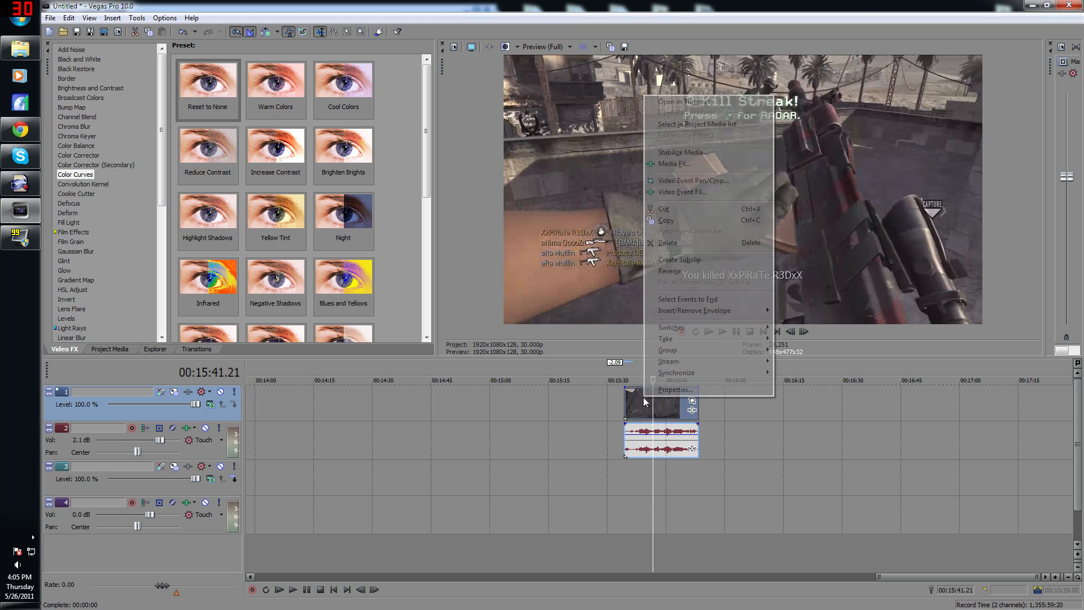
mouse_move(697, 326)
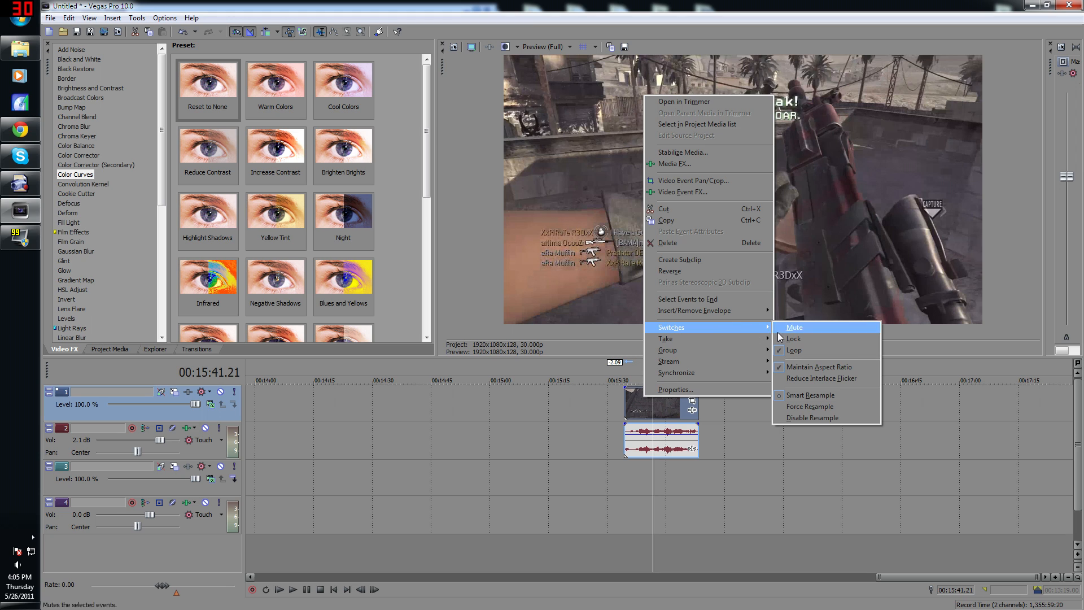
left_click(811, 418)
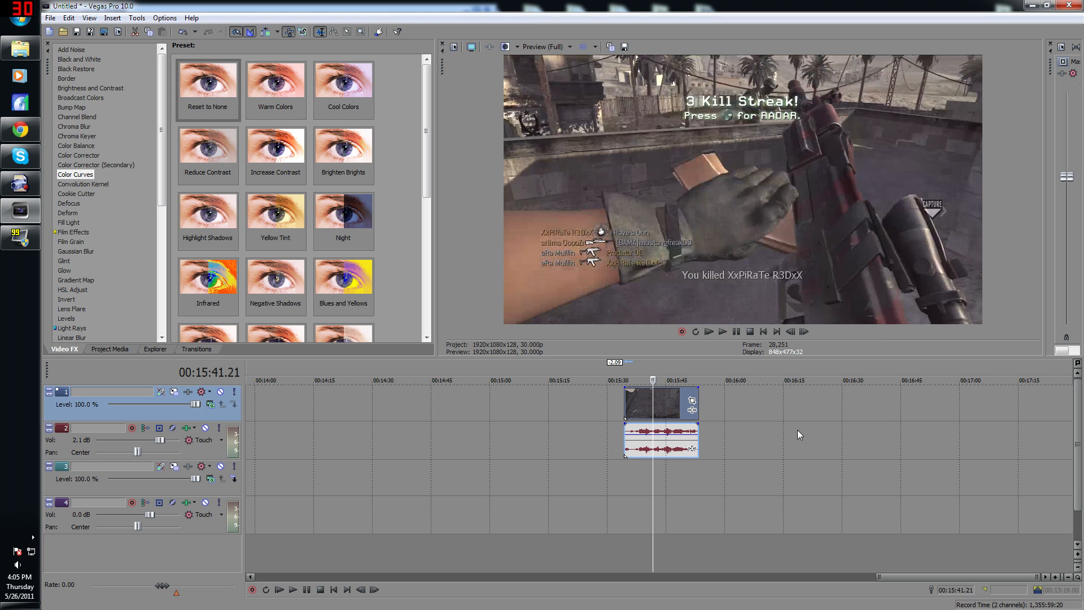
right_click(637, 412)
left_click(656, 403)
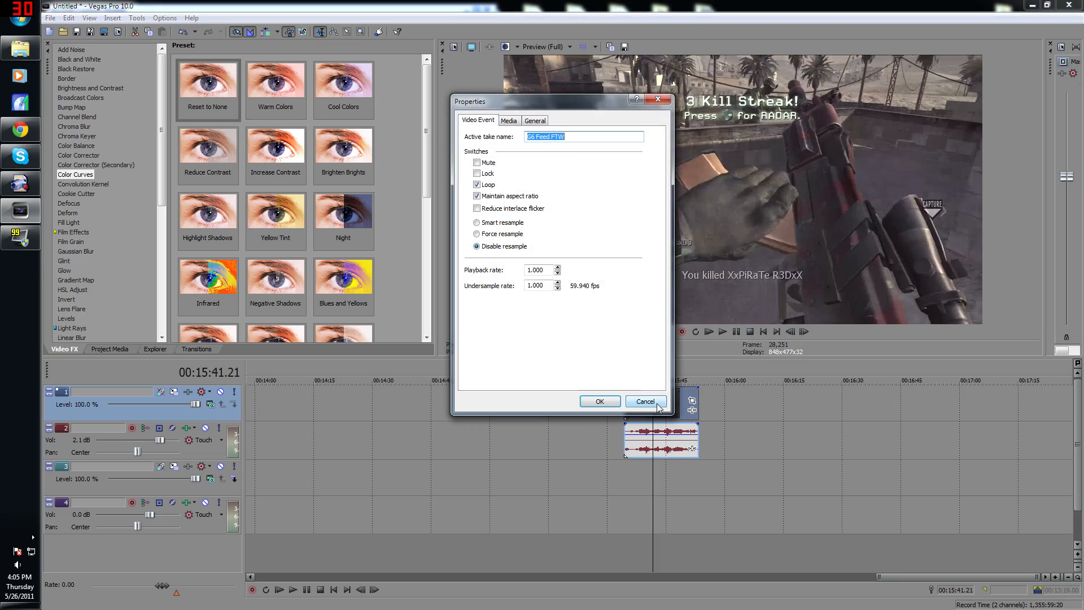